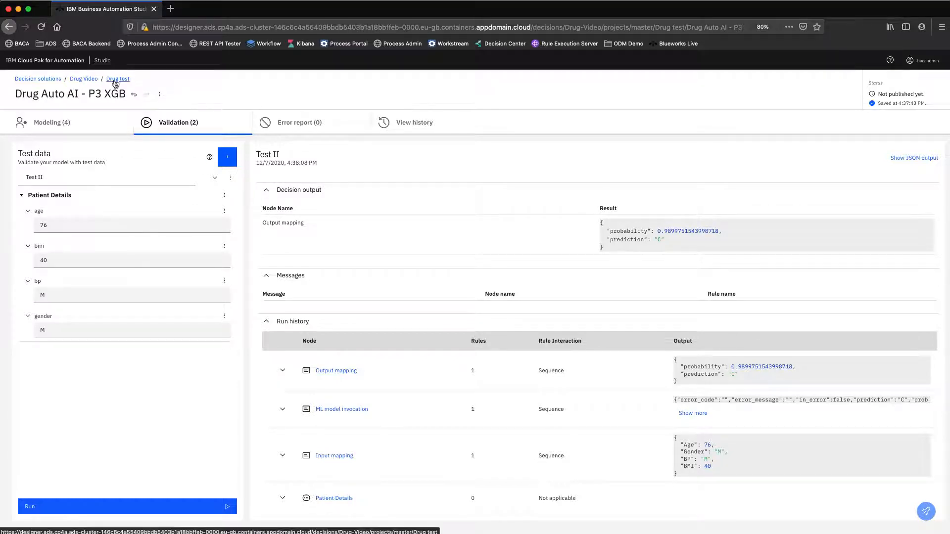
Create a decision model named "Drug Selector" in the Drug test project.
{"action": "left_click", "coordinate": [113, 79]}
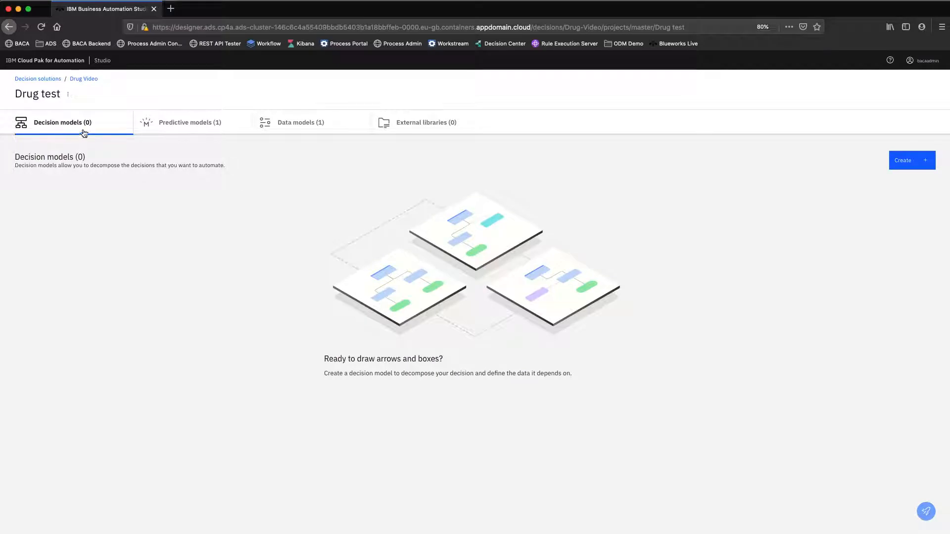
{"action": "left_click", "coordinate": [907, 166]}
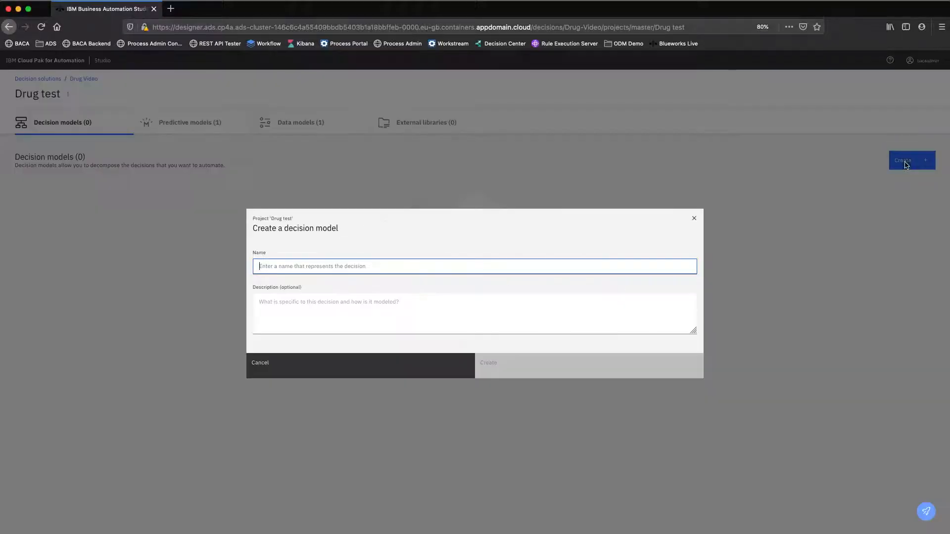
{"action": "type", "text": "Dru"}
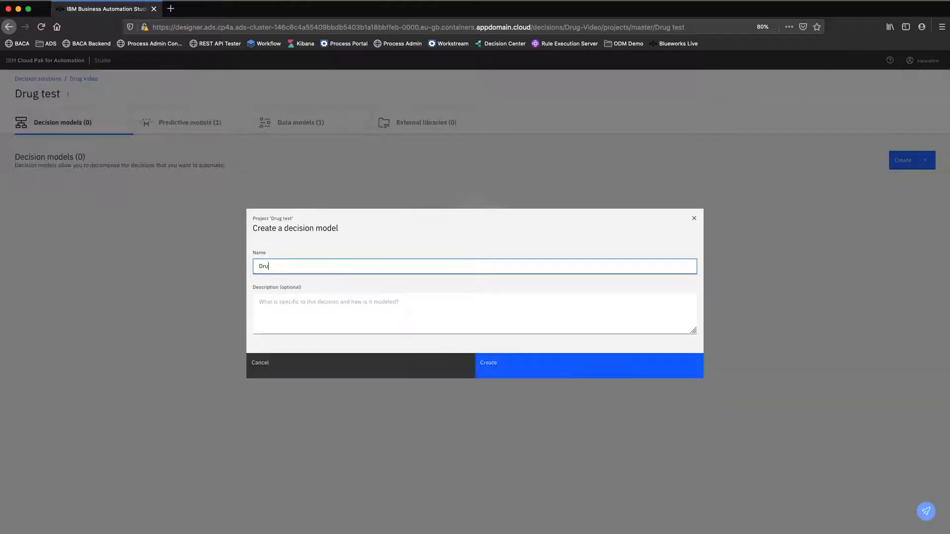
{"action": "type", "text": "g Selector"}
{"action": "left_click", "coordinate": [564, 360]}
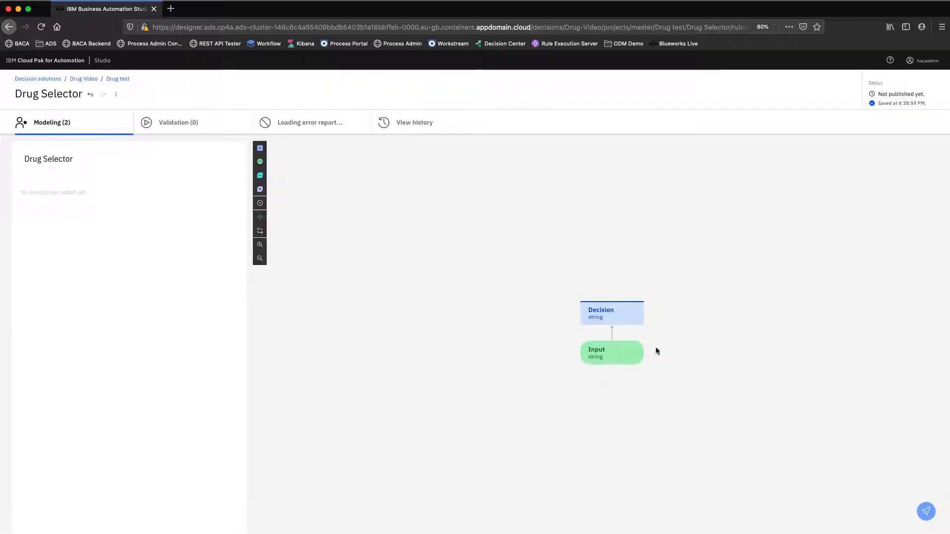
Rename the default input node beneath the decision node as "Gender".
{"action": "mouse_move", "coordinate": [612, 352]}
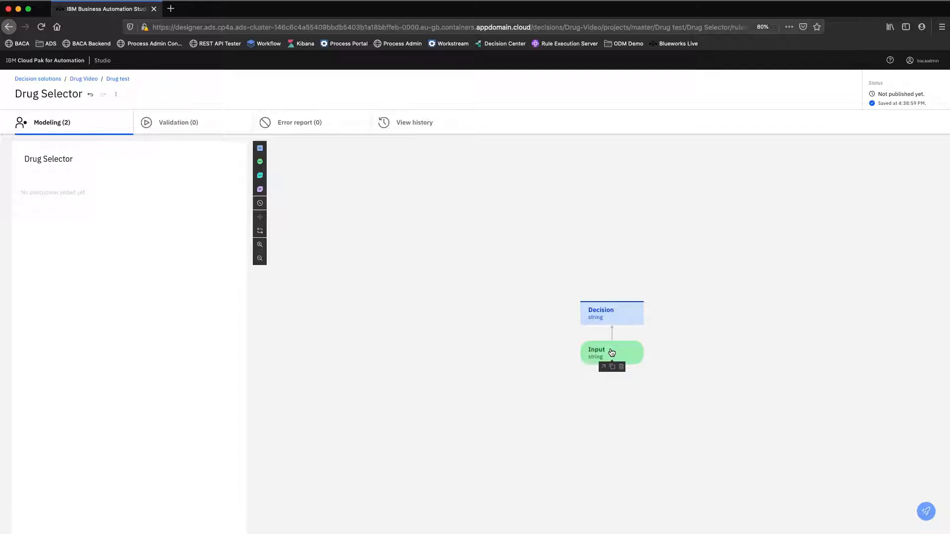
{"action": "left_click", "coordinate": [612, 352]}
{"action": "left_click_drag", "start_coordinate": [81, 218], "coordinate": [4, 215]}
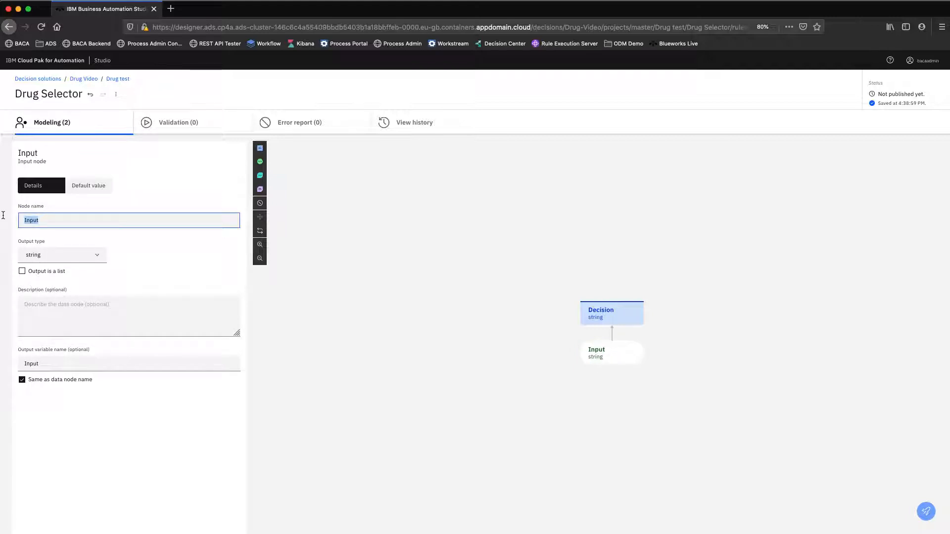
{"action": "type", "text": "Gender"}
Add a second input node to the decision node and name it "BP".
{"action": "left_click", "coordinate": [613, 314]}
{"action": "left_click", "coordinate": [595, 327]}
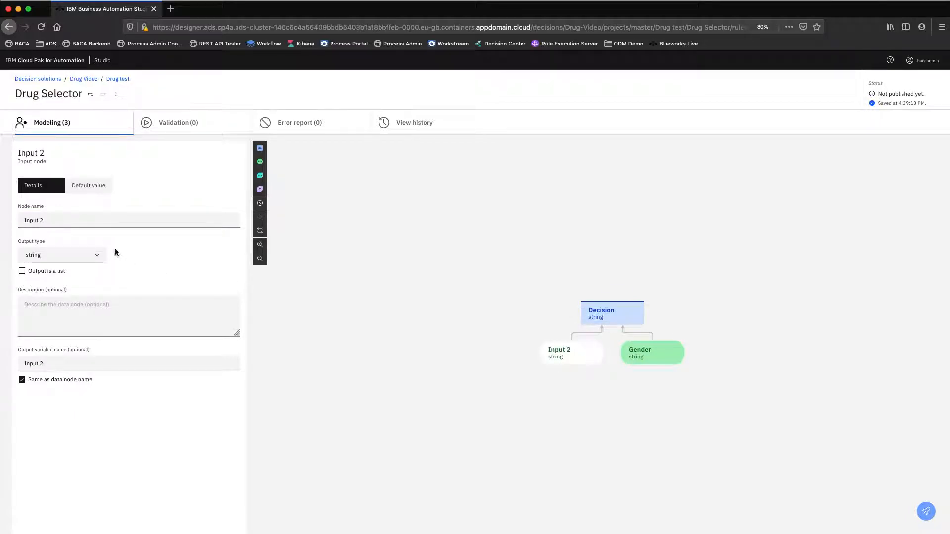
{"action": "left_click_drag", "start_coordinate": [68, 217], "coordinate": [16, 217]}
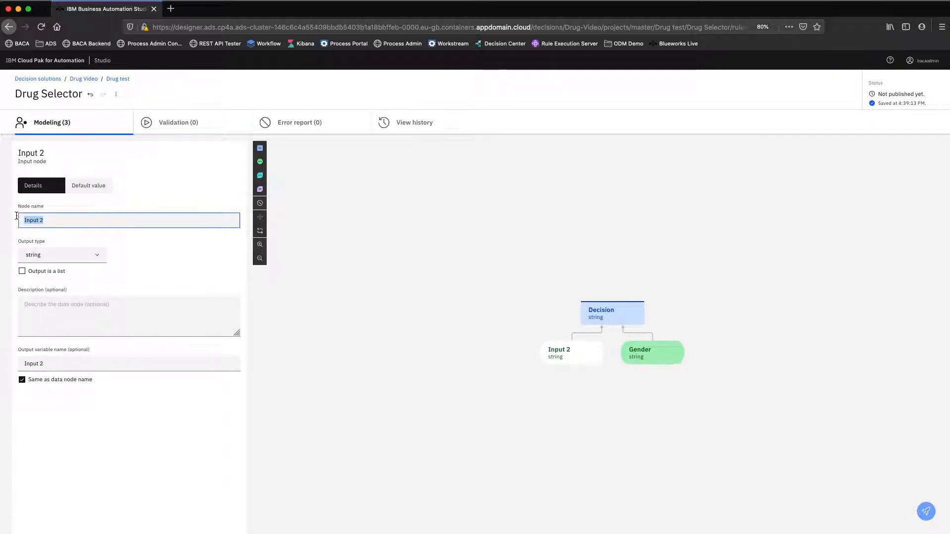
{"action": "type", "text": "BP"}
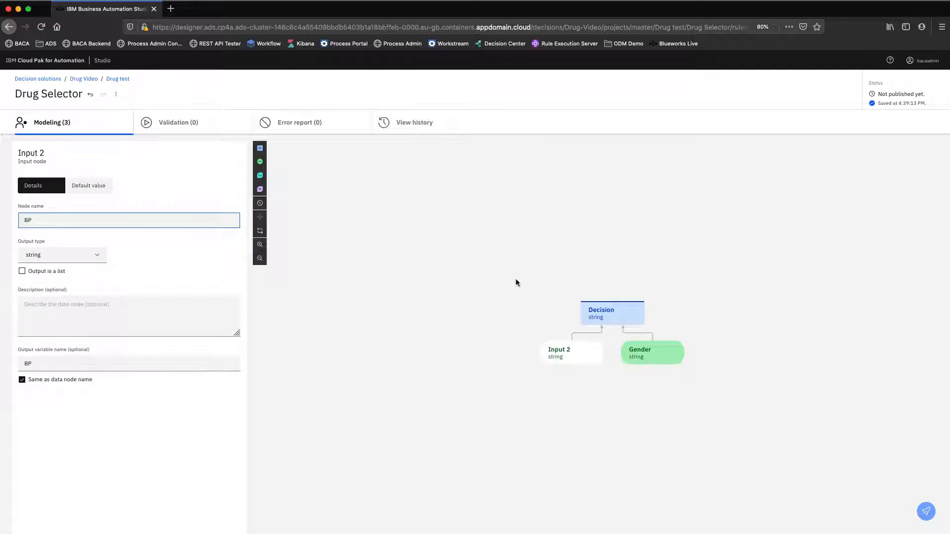
Add a third input node to the decision node, named "BMI" with output type number.
{"action": "left_click", "coordinate": [598, 313]}
{"action": "left_click", "coordinate": [594, 327]}
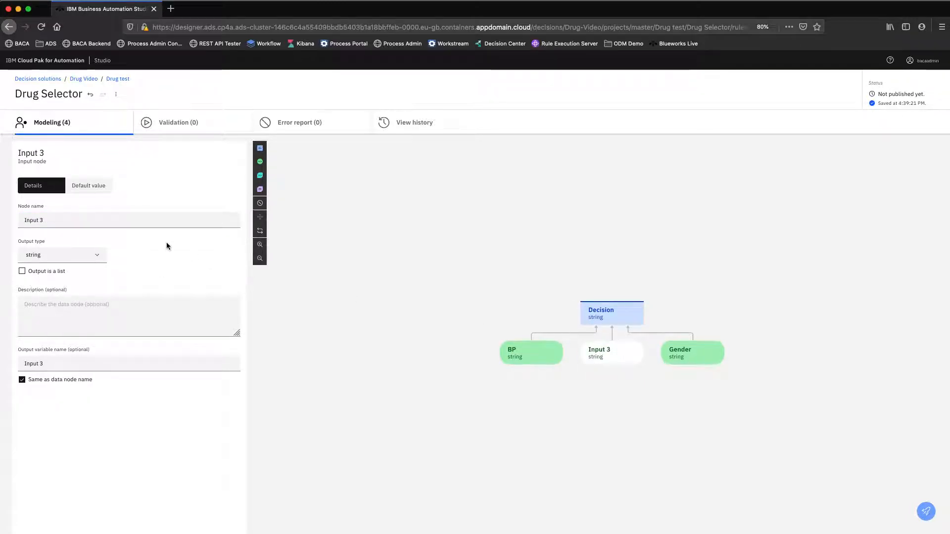
{"action": "triple_click", "coordinate": [89, 220]}
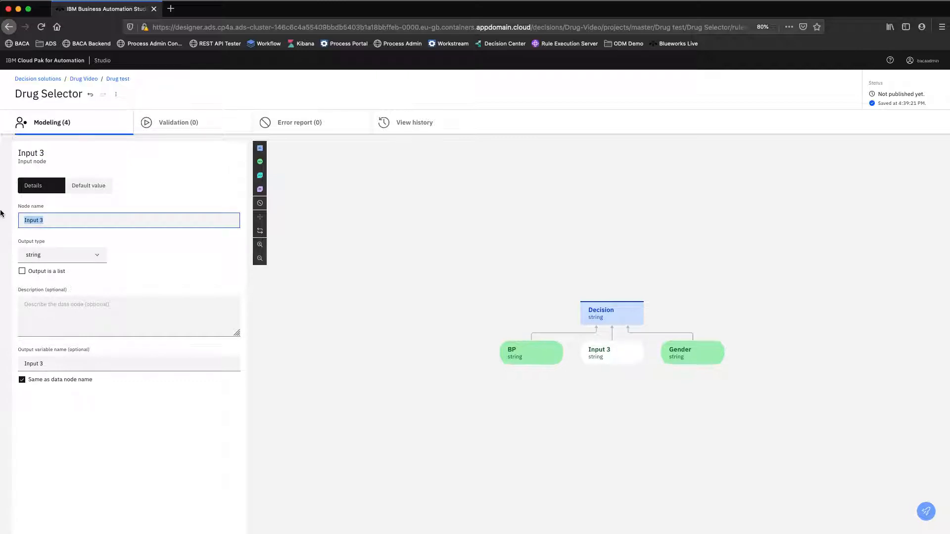
{"action": "type", "text": "BMI"}
{"action": "left_click", "coordinate": [93, 254]}
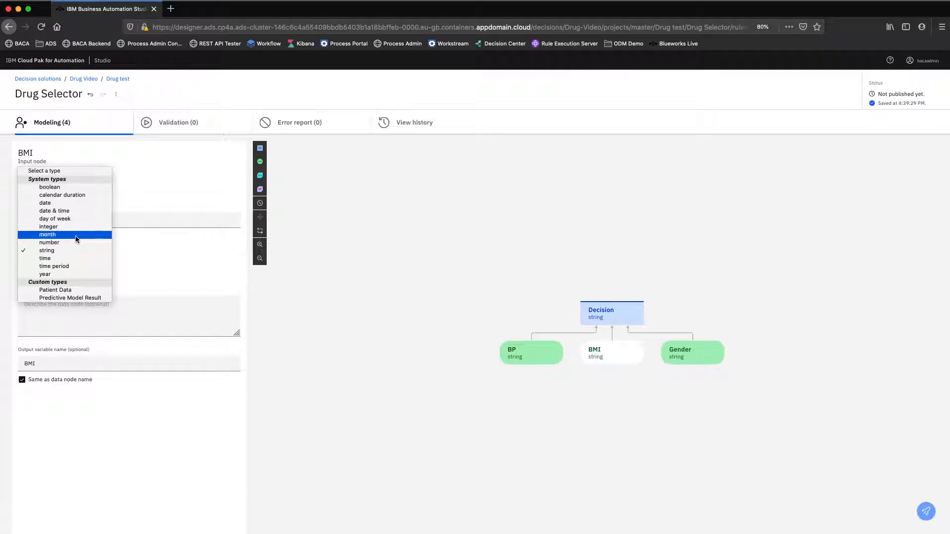
{"action": "left_click", "coordinate": [76, 242]}
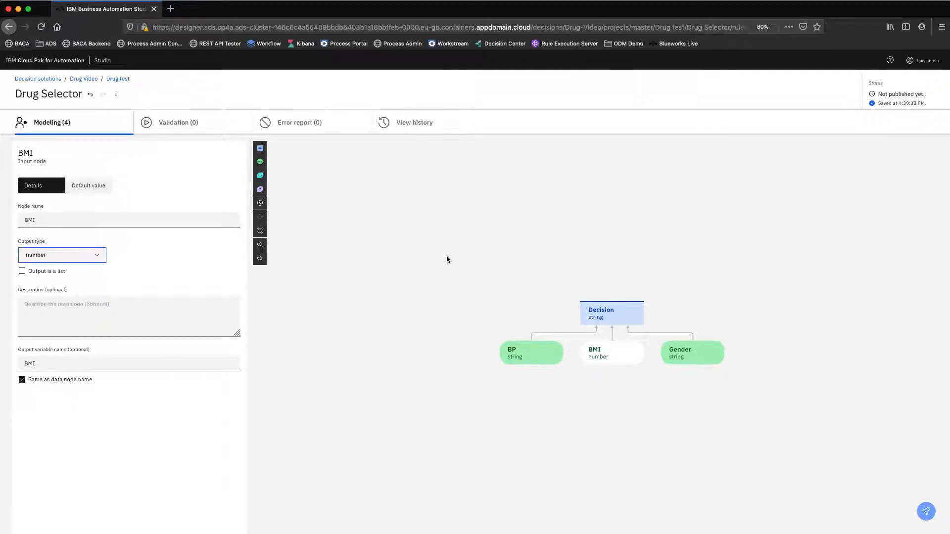
Add a fourth input node to the decision node, named "Age" with output type integer.
{"action": "left_click", "coordinate": [594, 325]}
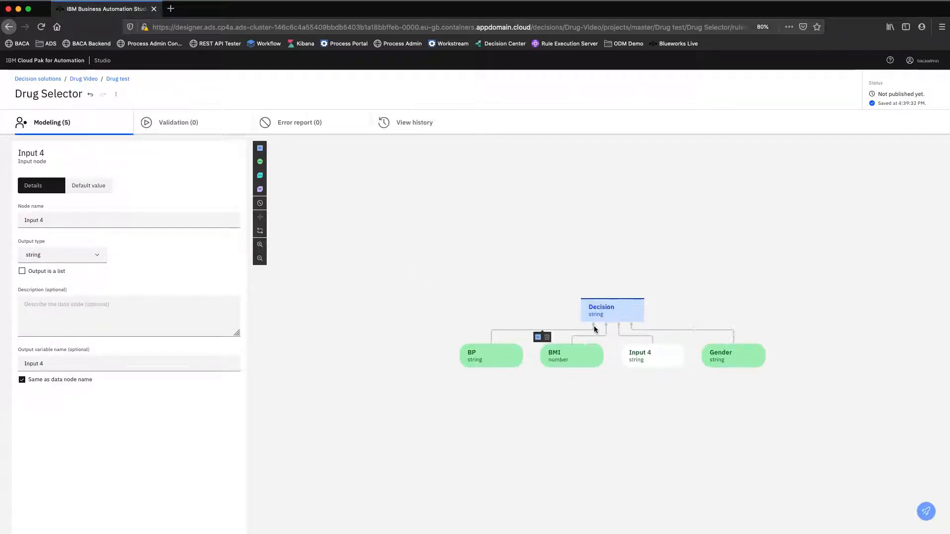
{"action": "left_click_drag", "start_coordinate": [96, 218], "coordinate": [20, 218]}
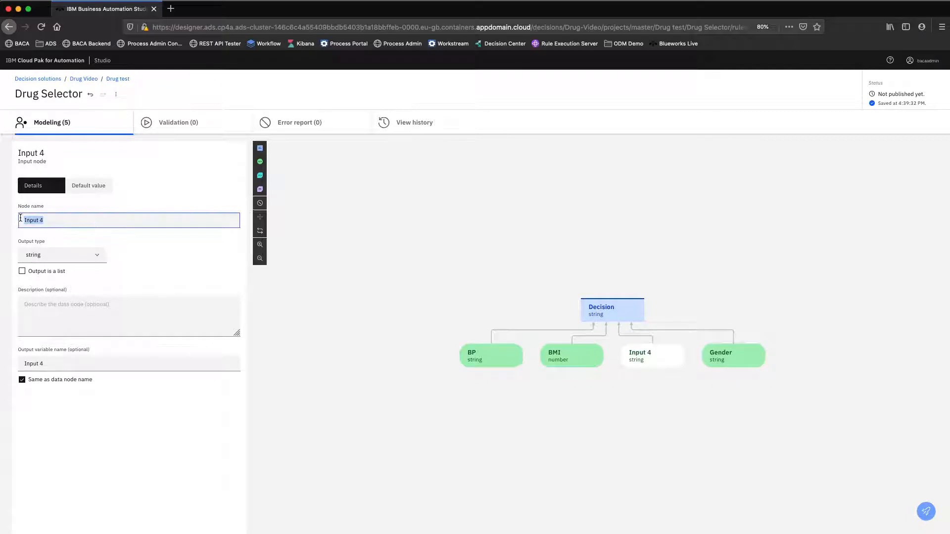
{"action": "type", "text": "Age"}
{"action": "left_click", "coordinate": [54, 254]}
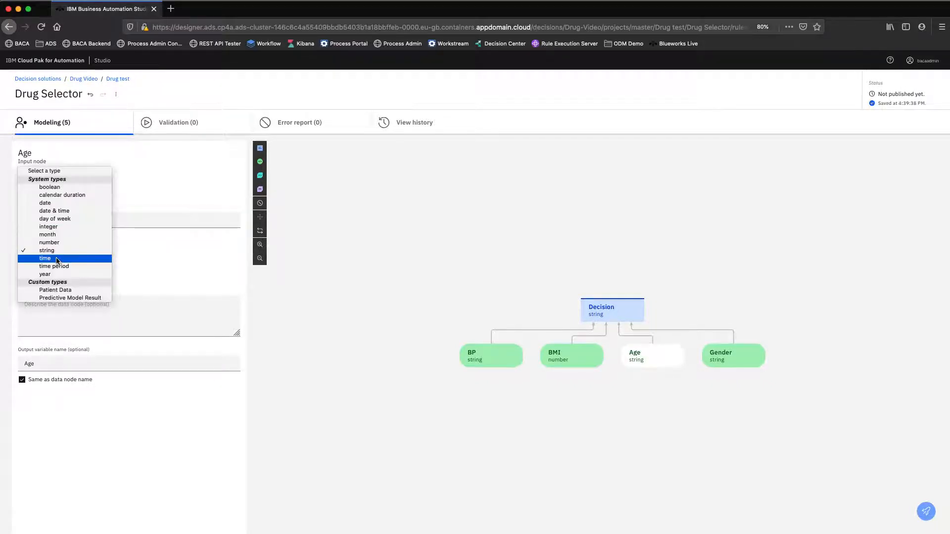
{"action": "left_click", "coordinate": [59, 229]}
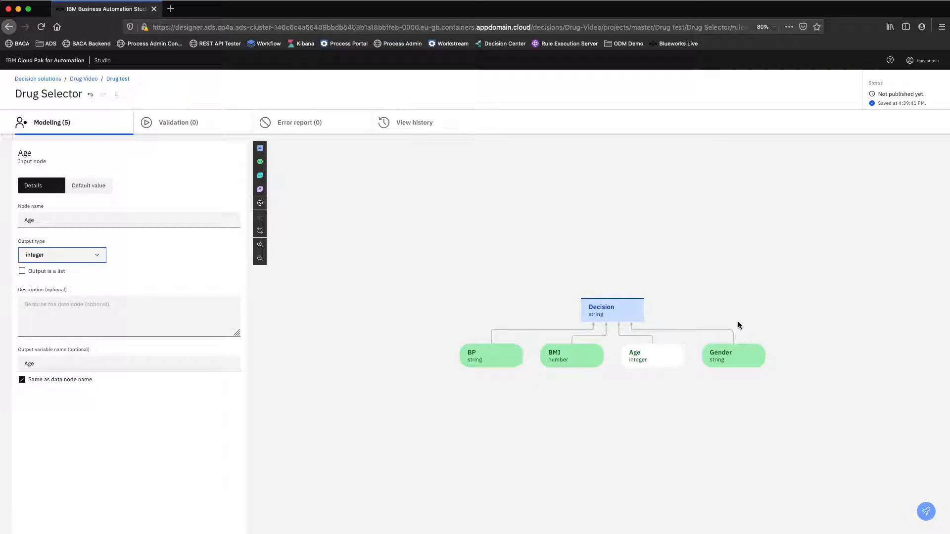
Set the decision node's output type to Patient Data and rename the node "Patient Details".
{"action": "mouse_move", "coordinate": [609, 317]}
{"action": "left_click", "coordinate": [614, 310]}
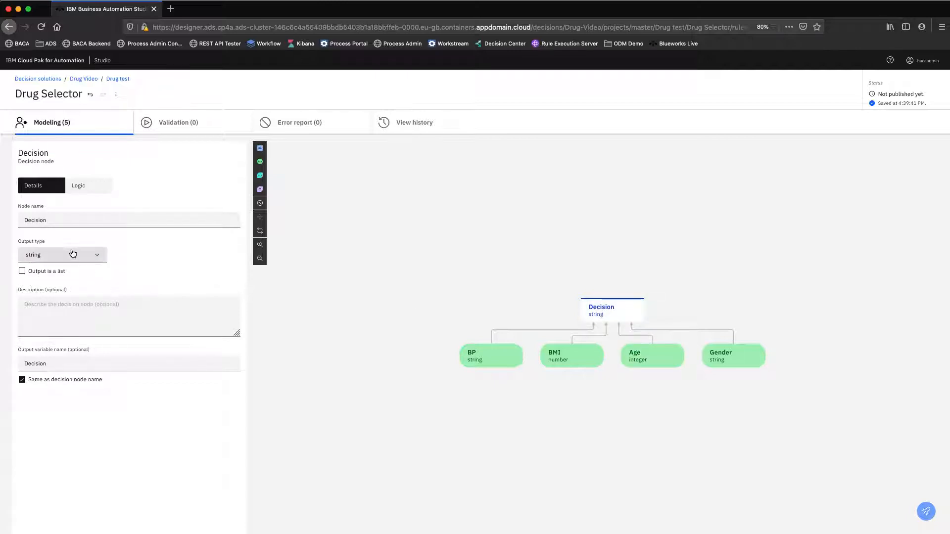
{"action": "left_click", "coordinate": [98, 258]}
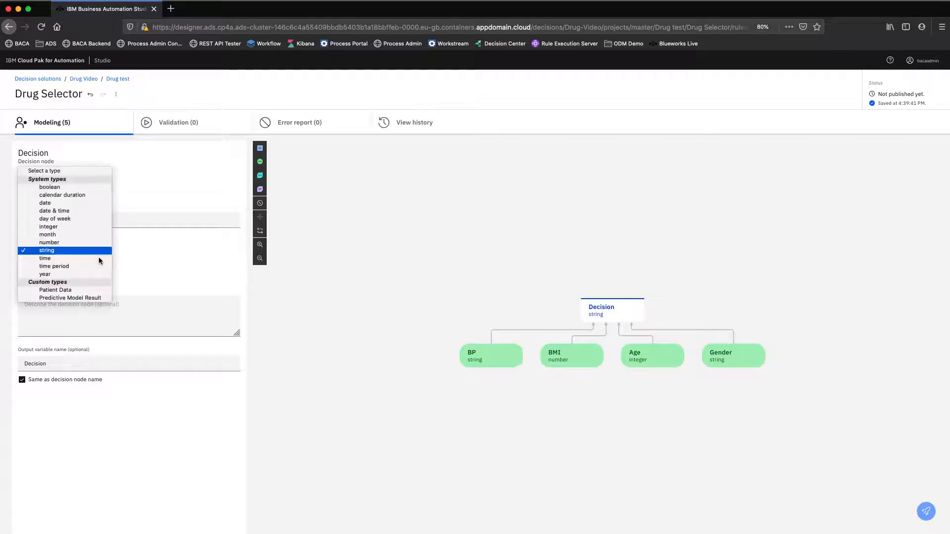
{"action": "left_click", "coordinate": [80, 294]}
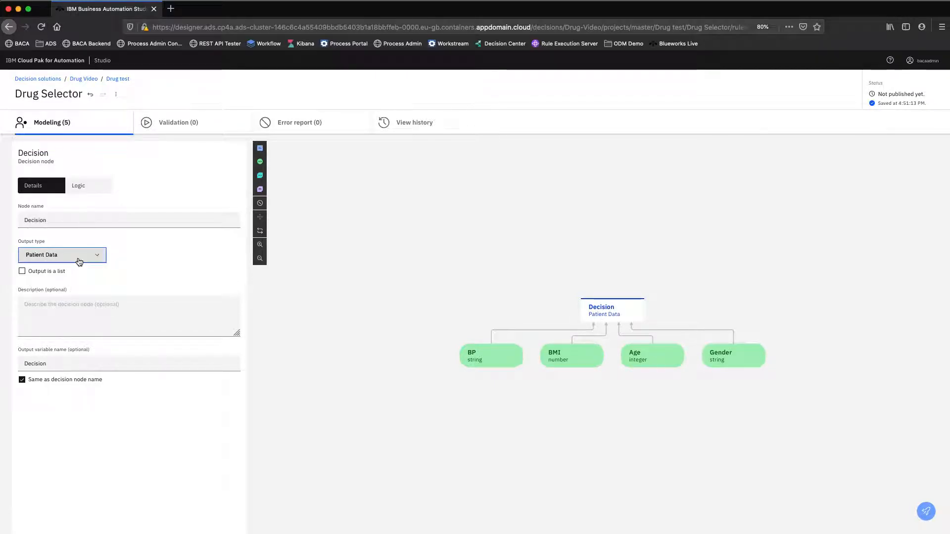
{"action": "left_click", "coordinate": [55, 220]}
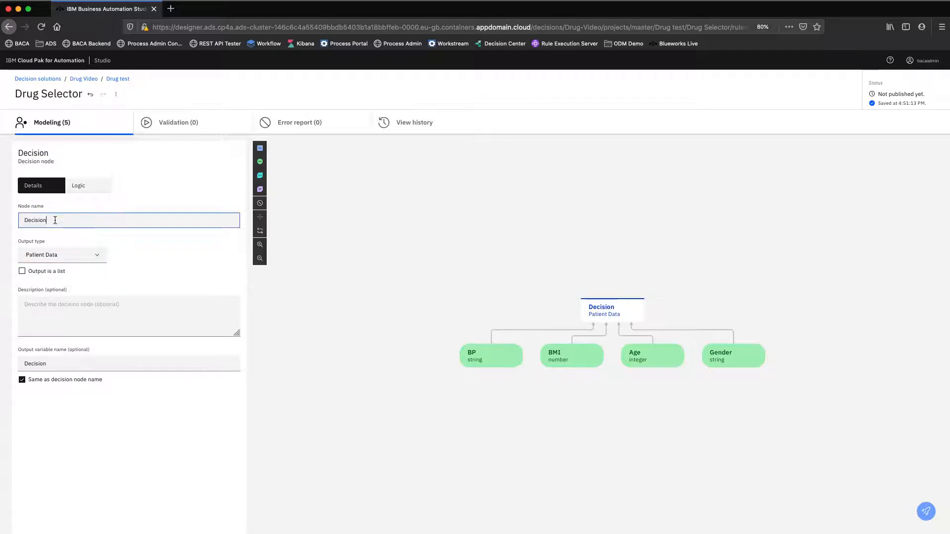
{"action": "left_click_drag", "start_coordinate": [55, 220], "coordinate": [11, 218]}
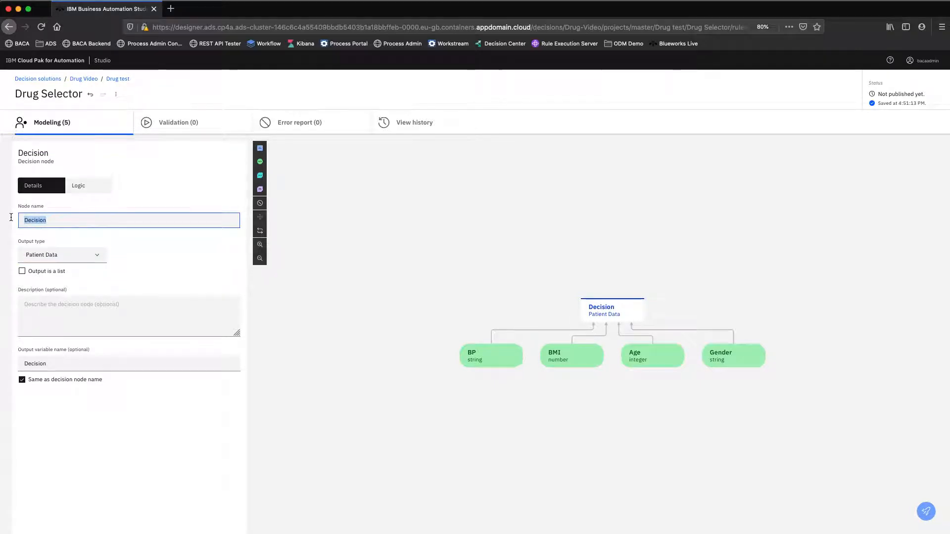
{"action": "type", "text": "Patient Details"}
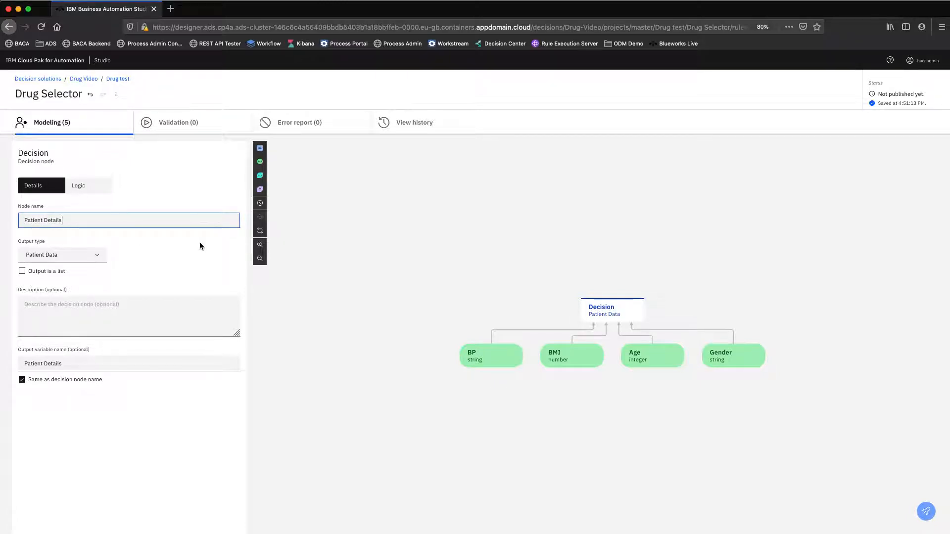
{"action": "left_click", "coordinate": [380, 273]}
Add a new decision node to the diagram and connect the Patient Details node to it.
{"action": "mouse_move", "coordinate": [611, 307]}
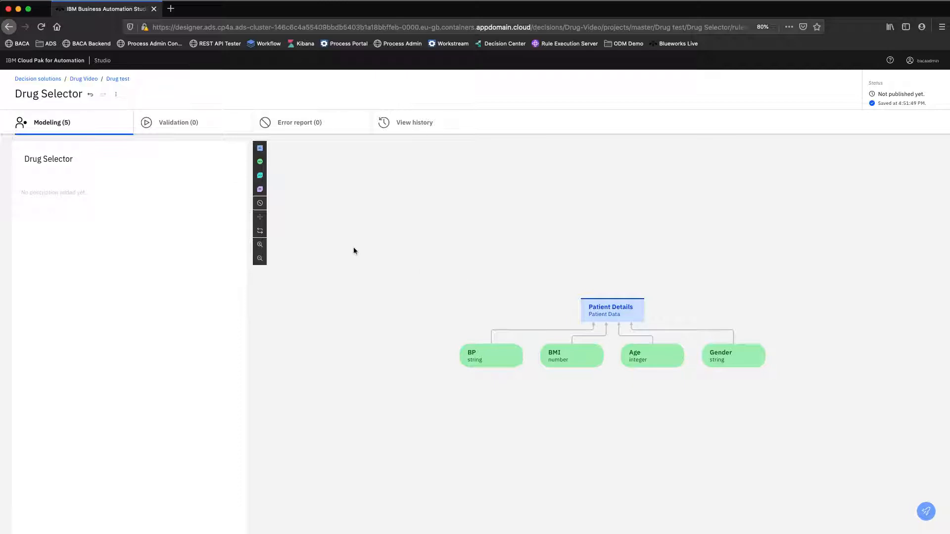
{"action": "left_click", "coordinate": [260, 148]}
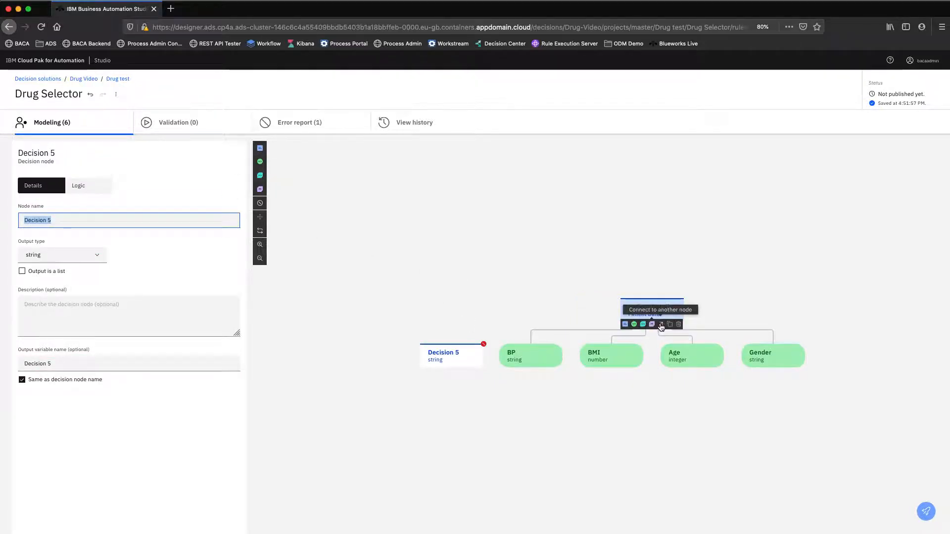
{"action": "left_click", "coordinate": [661, 325]}
{"action": "left_click", "coordinate": [443, 354]}
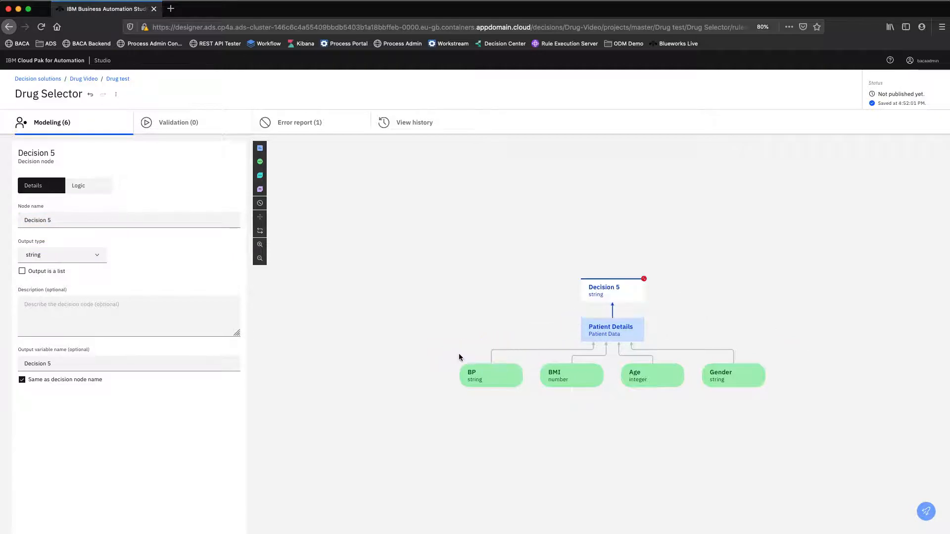
Rename the new top decision node "Execute Model" and set its output type to Predictive Model Result.
{"action": "mouse_move", "coordinate": [615, 289]}
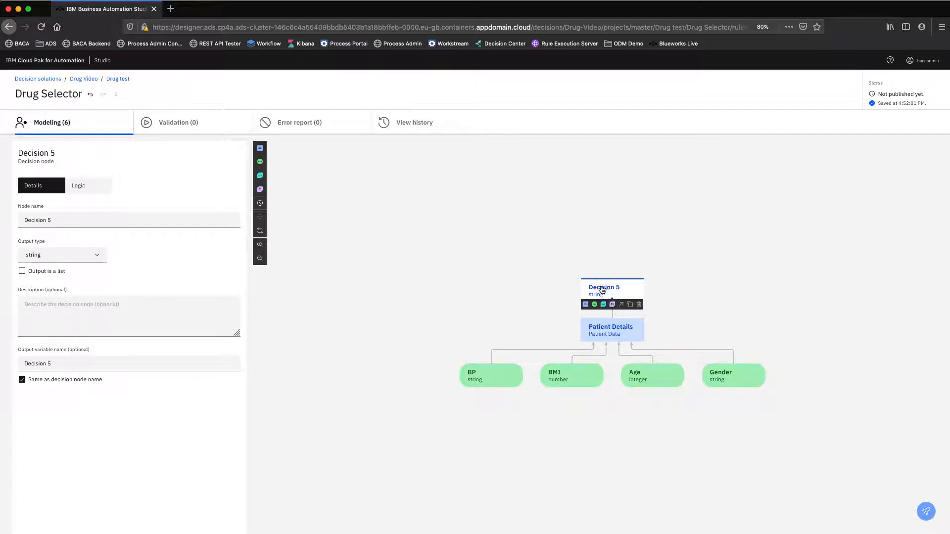
{"action": "triple_click", "coordinate": [27, 218]}
{"action": "left_click", "coordinate": [18, 218]}
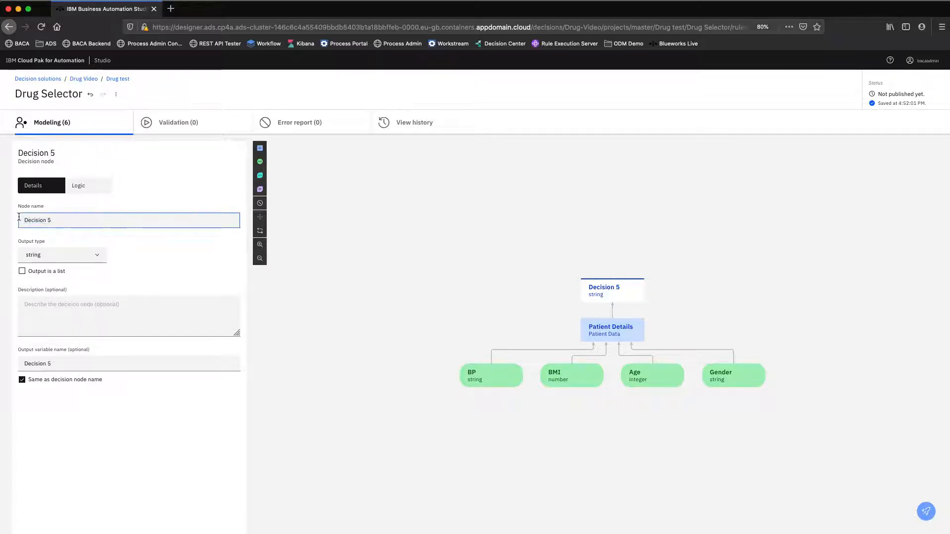
{"action": "type", "text": "Exec"}
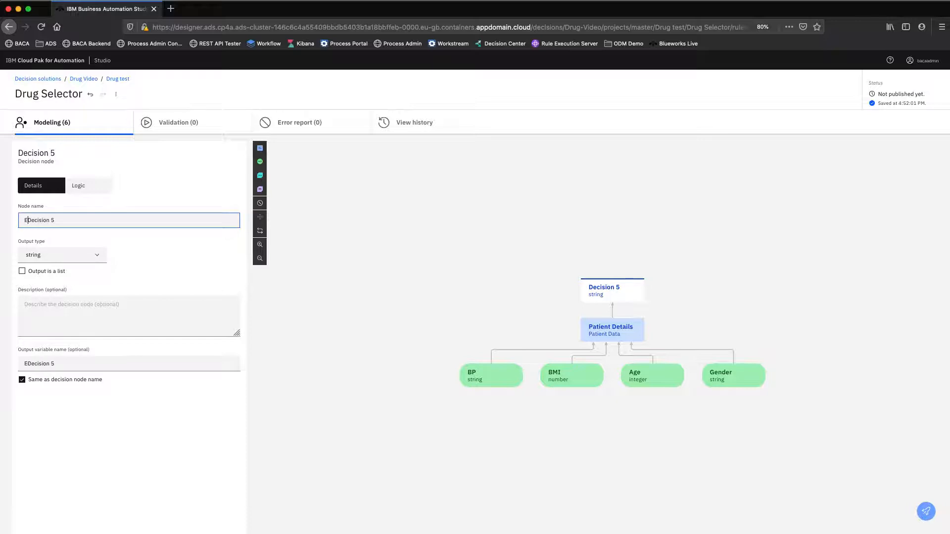
{"action": "type", "text": "ute Mode"}
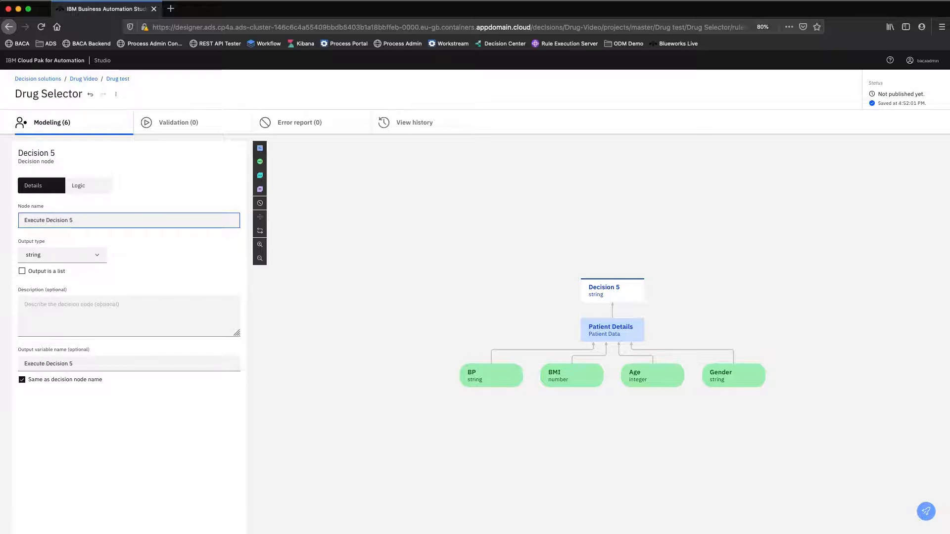
{"action": "type", "text": "l"}
{"action": "key", "text": "Delete"}
{"action": "key", "text": "Delete"}
{"action": "key", "text": "Delete"}
{"action": "key", "text": "Delete"}
{"action": "key", "text": "Delete"}
{"action": "key", "text": "Delete"}
{"action": "key", "text": "Delete"}
{"action": "key", "text": "Delete"}
{"action": "key", "text": "Delete"}
{"action": "key", "text": "Delete"}
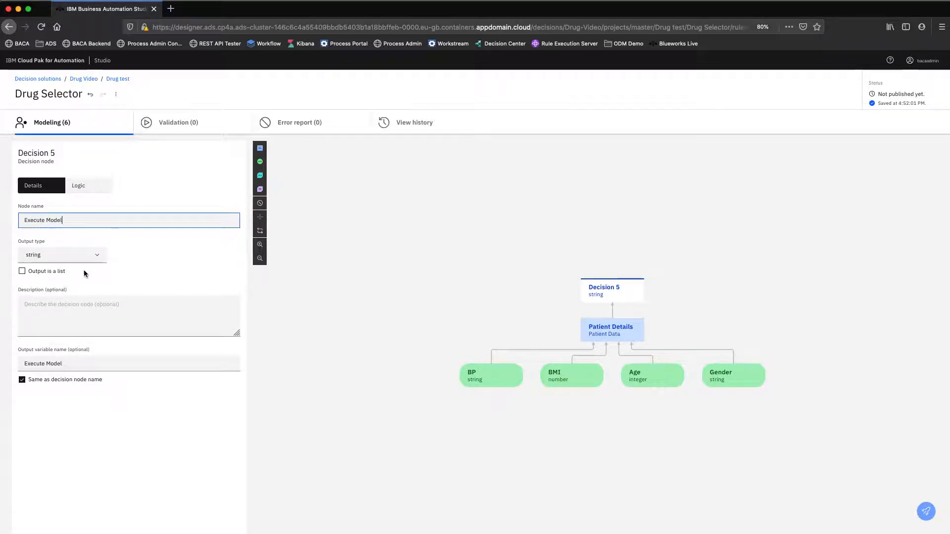
{"action": "left_click", "coordinate": [90, 254]}
{"action": "left_click", "coordinate": [94, 298]}
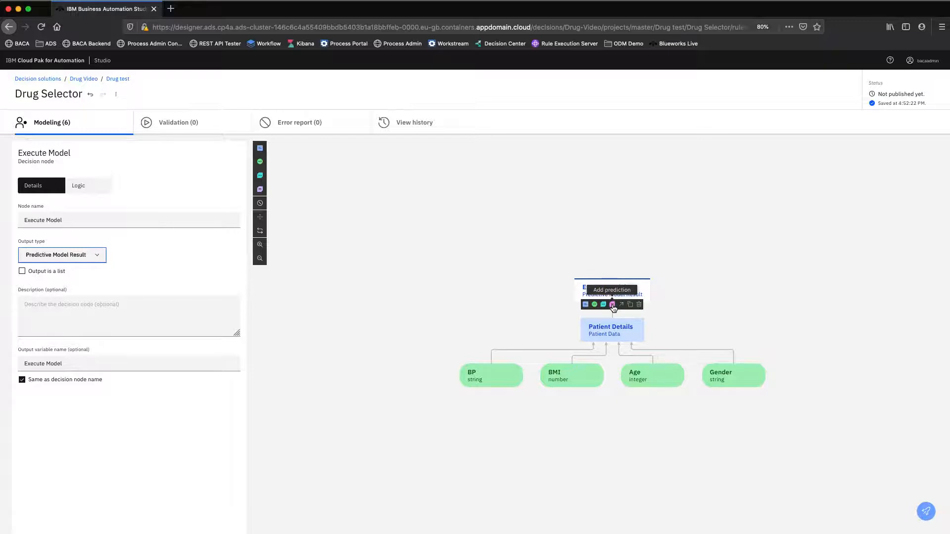
Add a prediction node to Execute Model and assign it the predictive model Drug Auto AI - P3 XGB.
{"action": "left_click", "coordinate": [612, 305]}
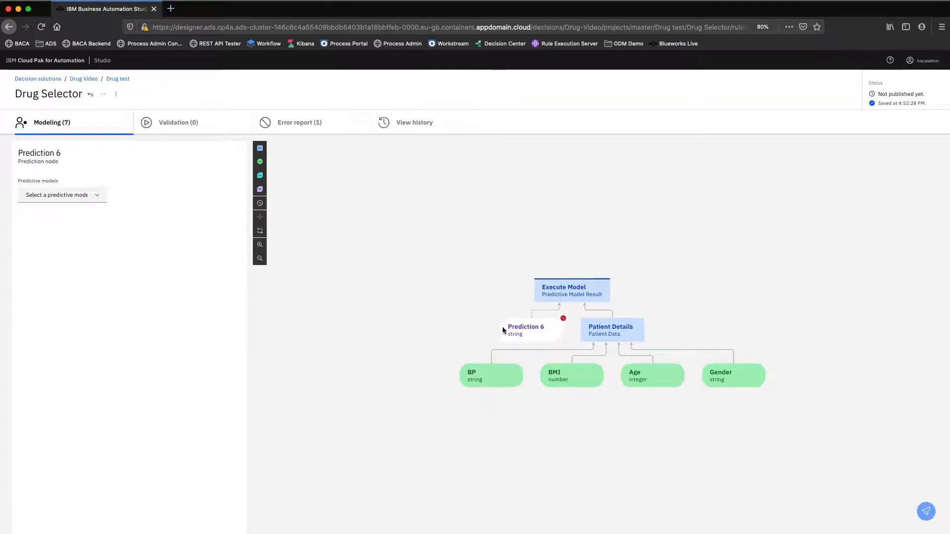
{"action": "left_click", "coordinate": [50, 193]}
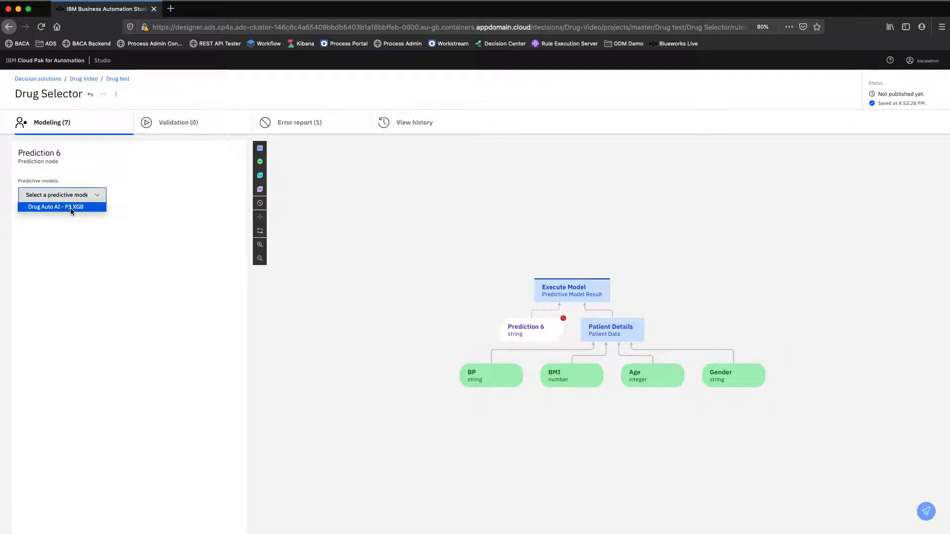
{"action": "left_click", "coordinate": [71, 209]}
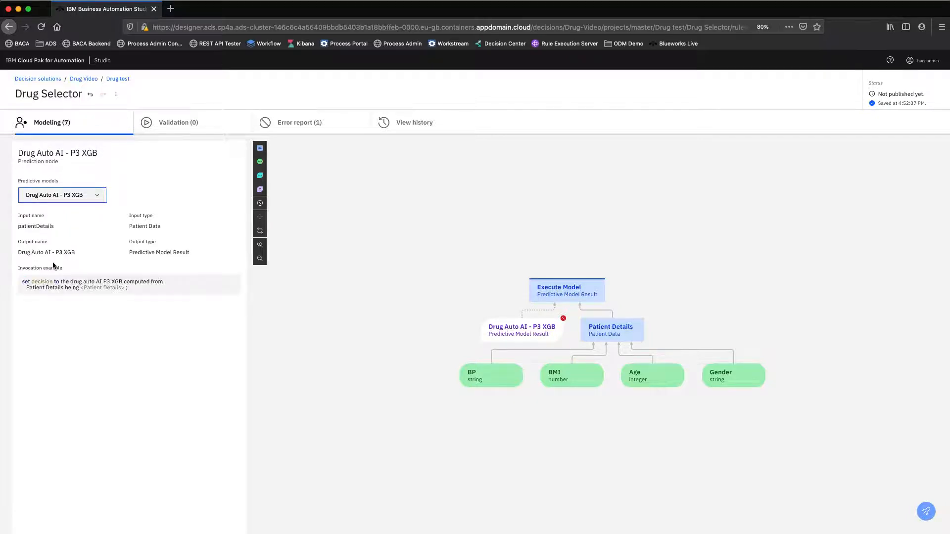
Copy the invocation example of the Drug Auto AI - P3 XGB prediction node and open the decision logic of Execute Model.
{"action": "left_click_drag", "start_coordinate": [156, 287], "coordinate": [22, 280]}
{"action": "key", "text": "ctrl+c"}
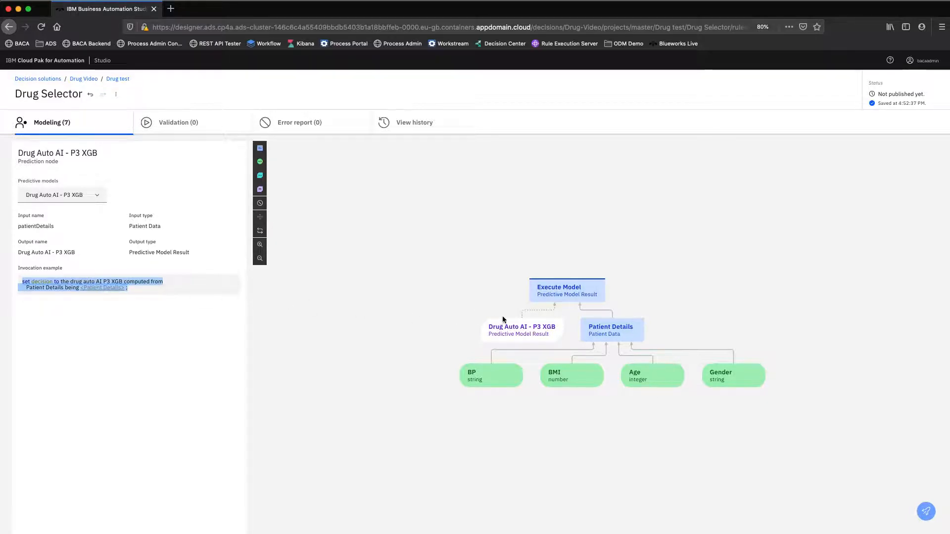
{"action": "mouse_move", "coordinate": [557, 291]}
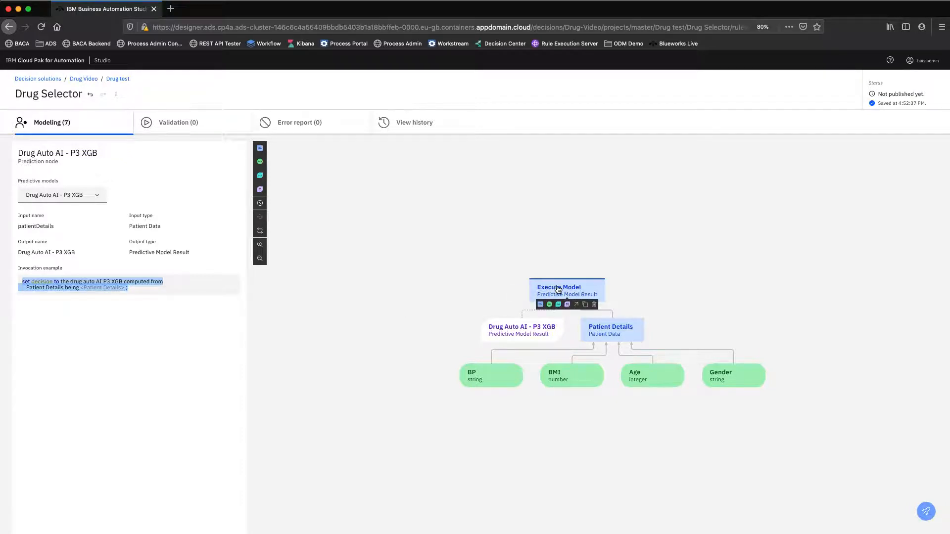
{"action": "left_click", "coordinate": [557, 290]}
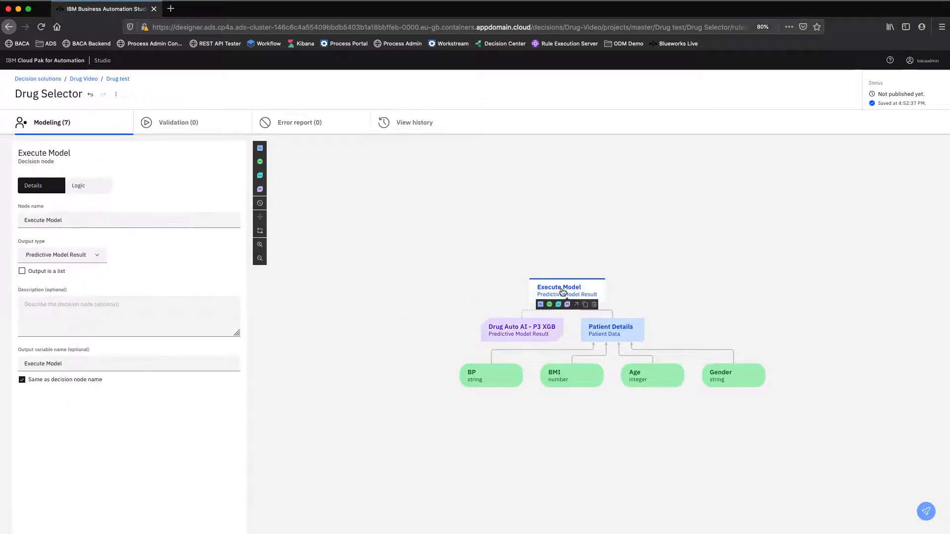
{"action": "left_click", "coordinate": [84, 188]}
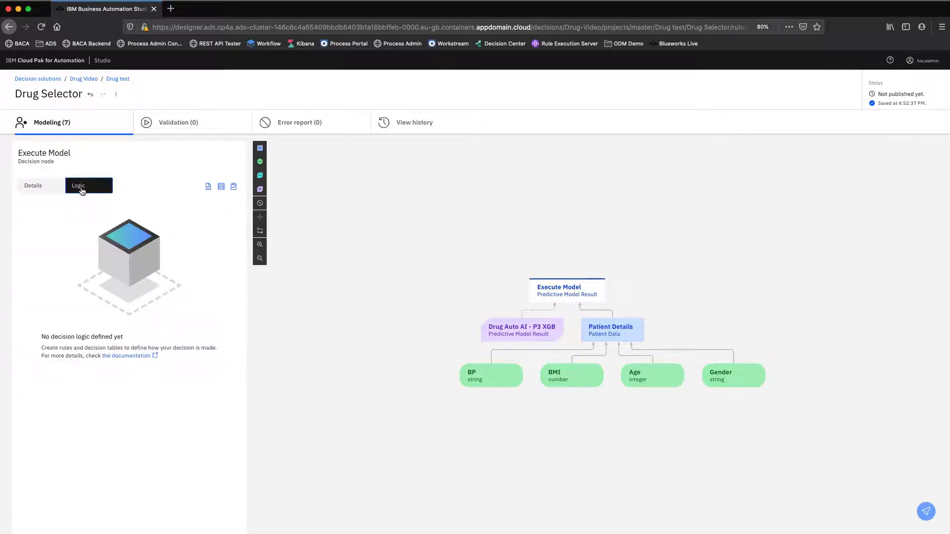
Create a business rule for Execute Model named "Use P3 for Females Over 75" without selecting any criteria.
{"action": "left_click", "coordinate": [209, 188]}
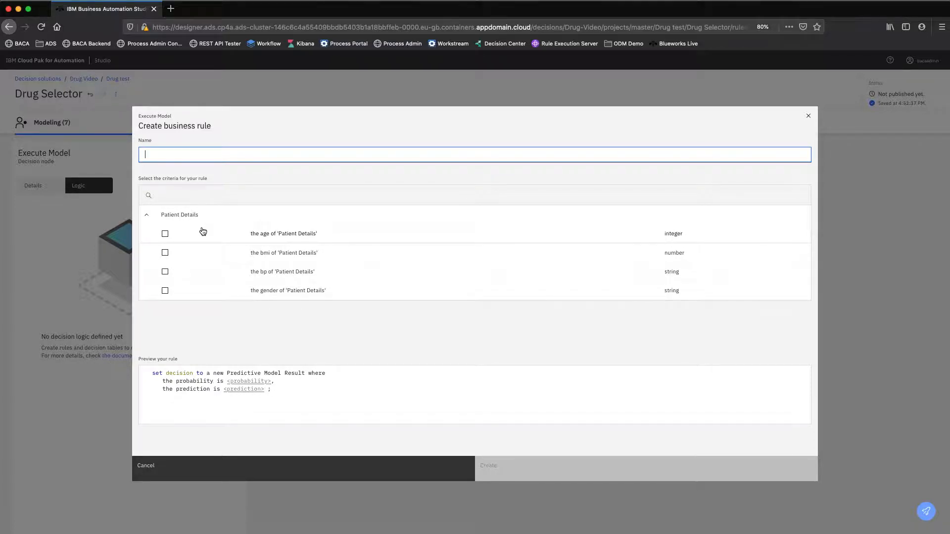
{"action": "type", "text": "Use P"}
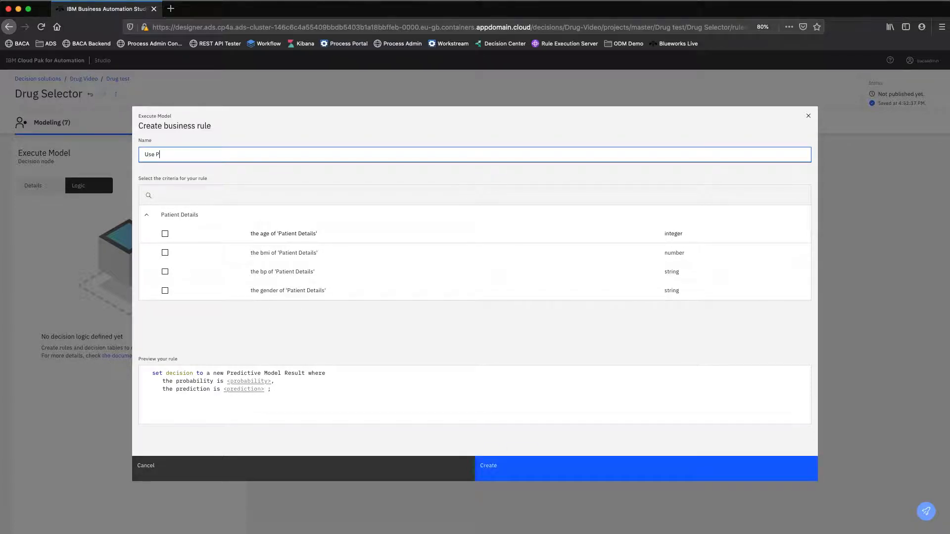
{"action": "type", "text": "3 for Females Over 75"}
{"action": "left_click", "coordinate": [546, 468]}
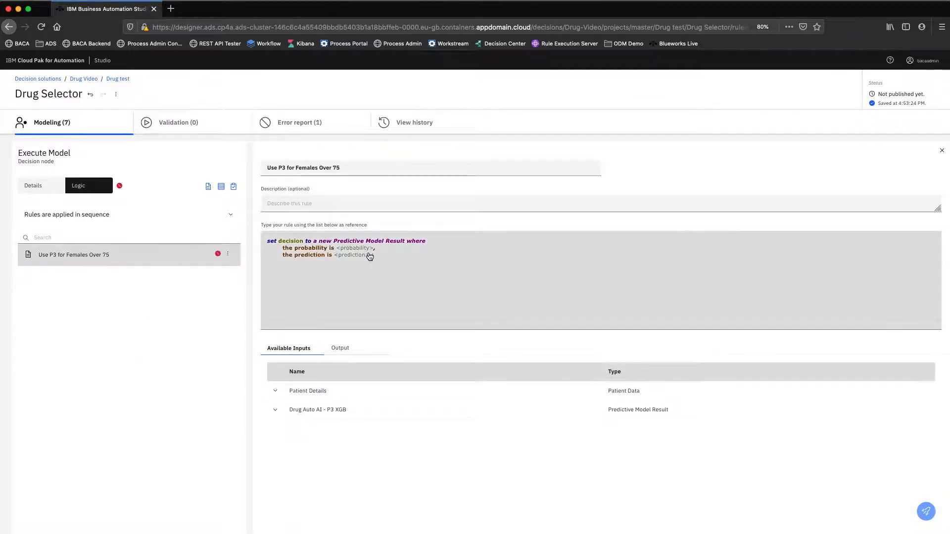
Replace the rule's default text with the copied invocation, fill its Patient Details placeholder with 'Patient Details', and close the rule editor.
{"action": "left_click", "coordinate": [398, 256]}
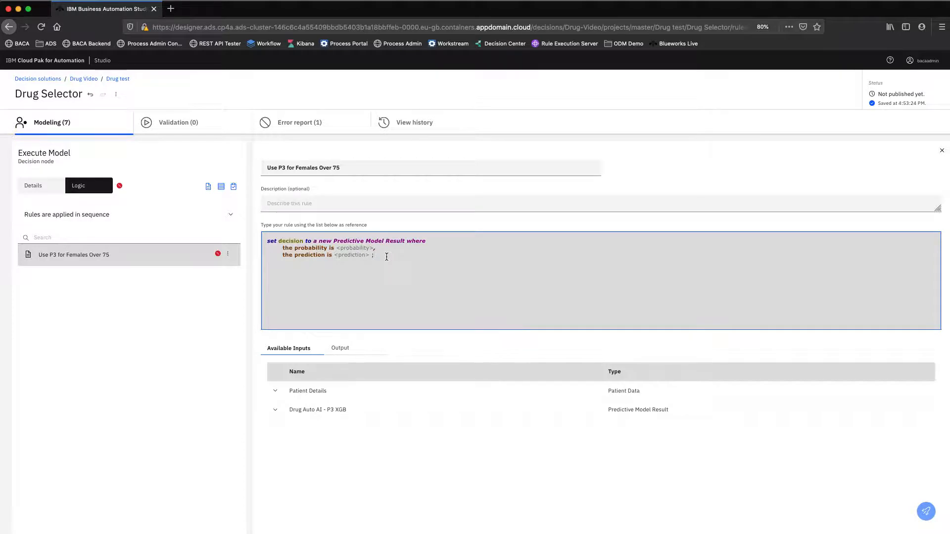
{"action": "left_click_drag", "start_coordinate": [386, 257], "coordinate": [262, 239]}
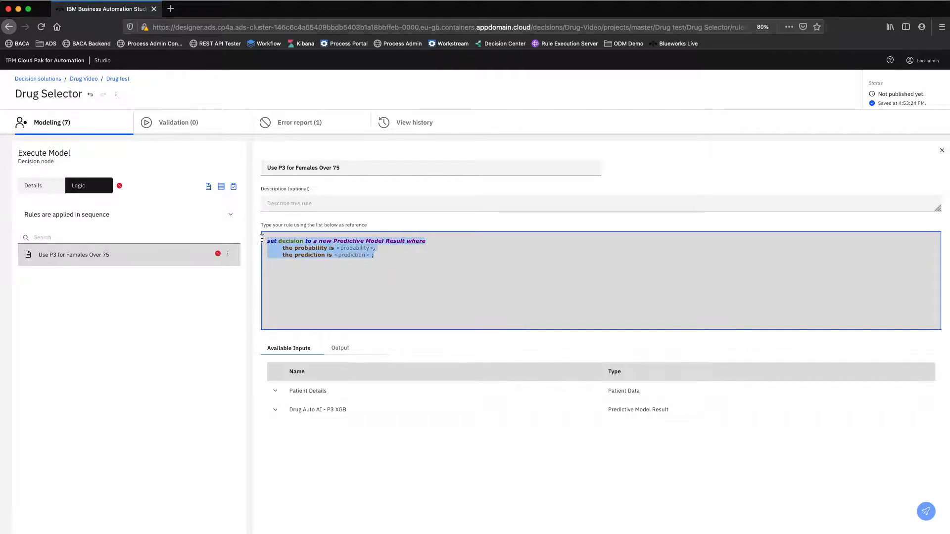
{"action": "key", "text": "BackSpace"}
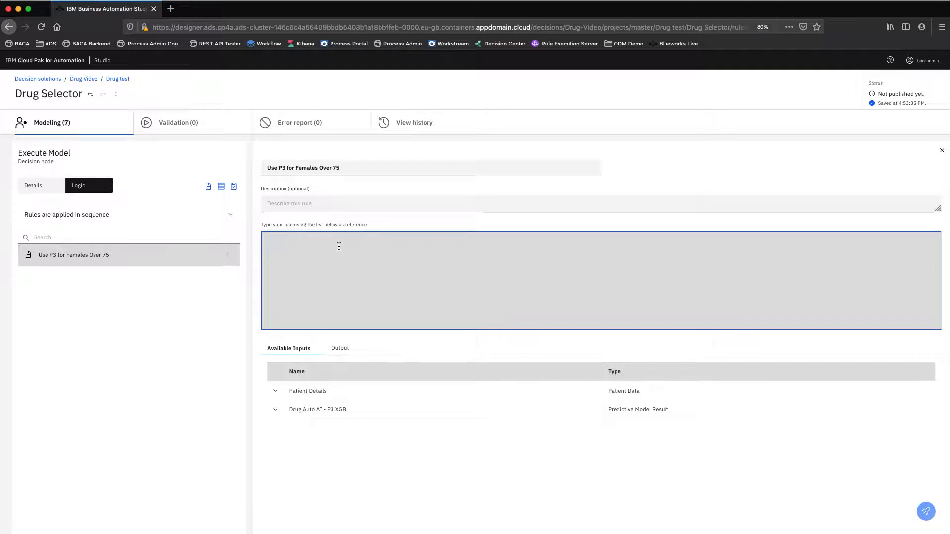
{"action": "key", "text": "ctrl+v"}
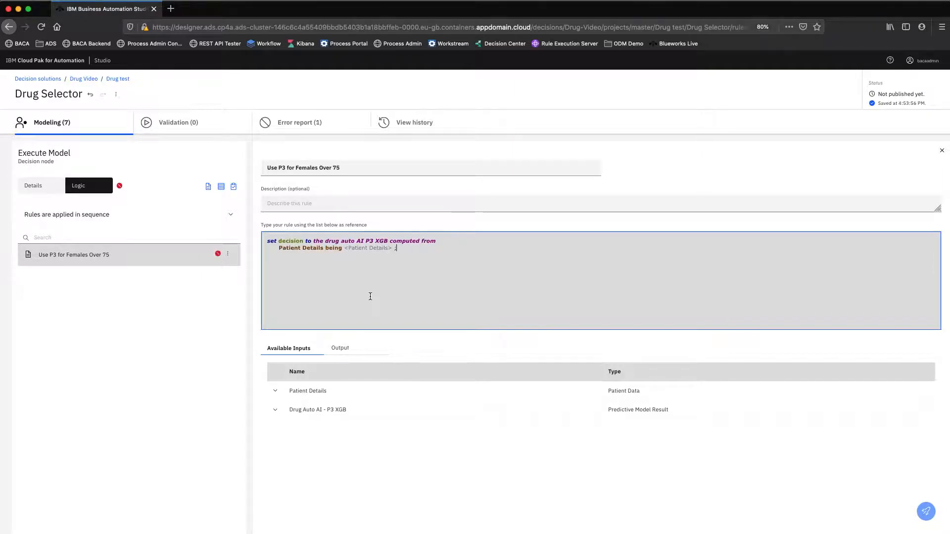
{"action": "left_click", "coordinate": [363, 251]}
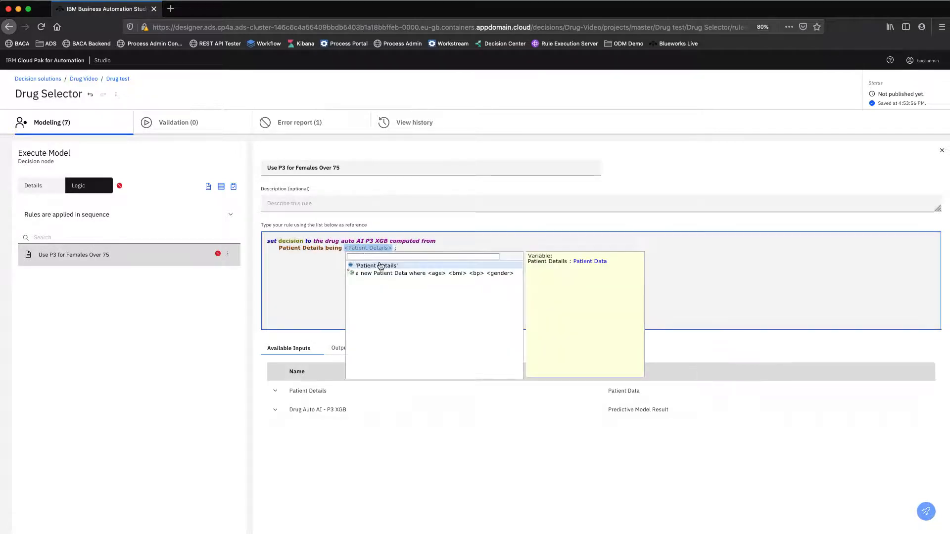
{"action": "left_click", "coordinate": [379, 267]}
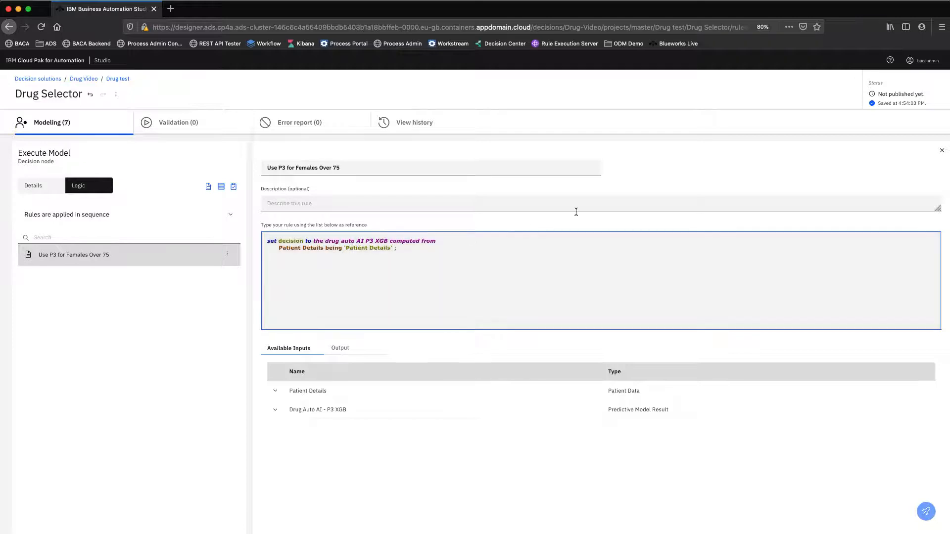
{"action": "left_click", "coordinate": [941, 151]}
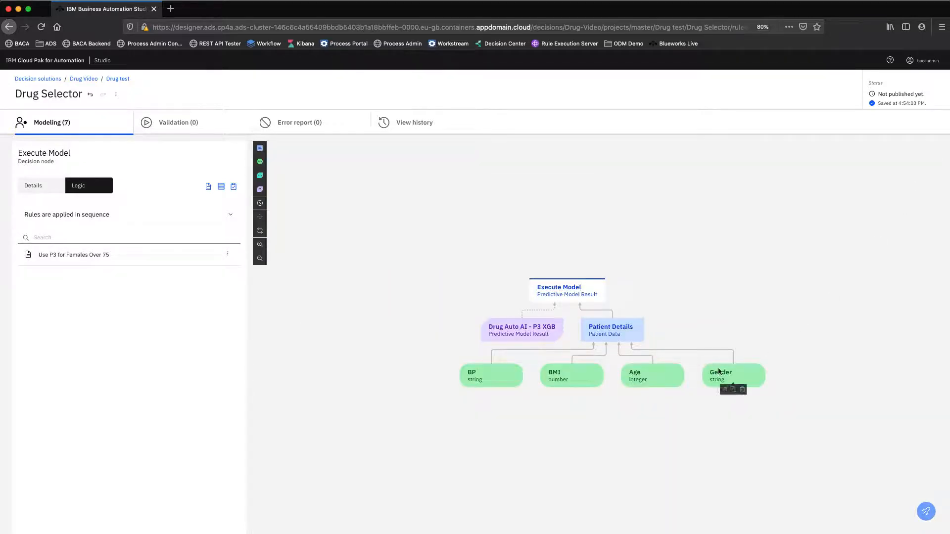
{"action": "mouse_move", "coordinate": [600, 332]}
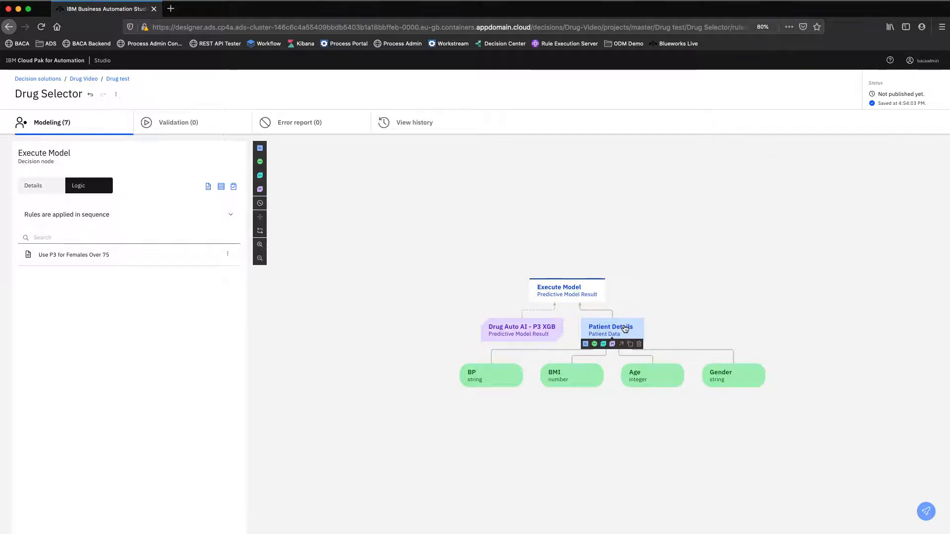
{"action": "mouse_move", "coordinate": [485, 375]}
{"action": "mouse_move", "coordinate": [569, 295]}
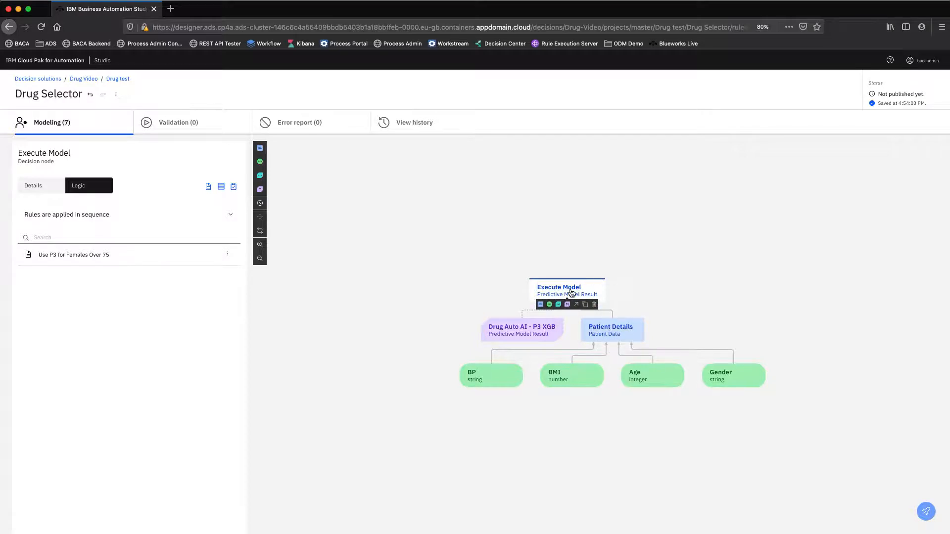
Reopen the rule "Use P3 for Females Over 75" and start an "if" line above its set decision statement.
{"action": "left_click", "coordinate": [153, 260]}
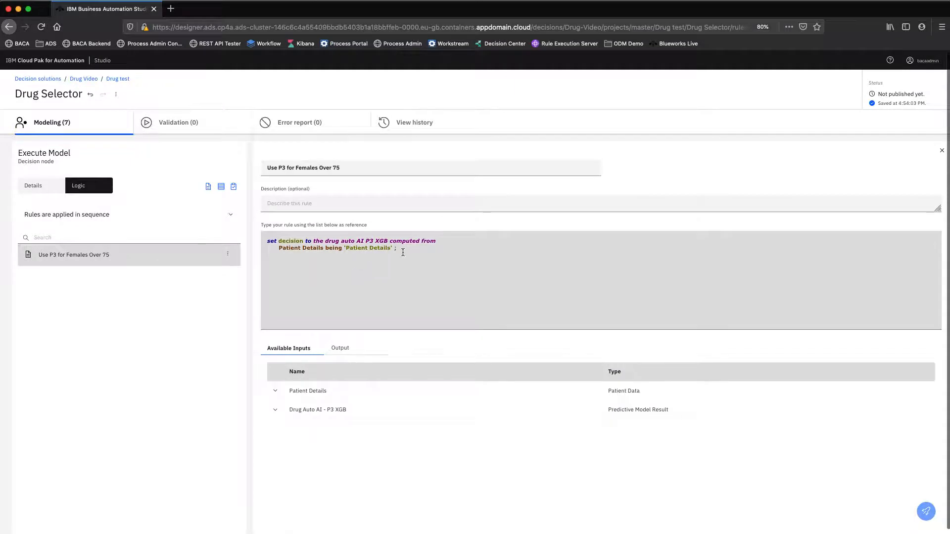
{"action": "mouse_move", "coordinate": [386, 251]}
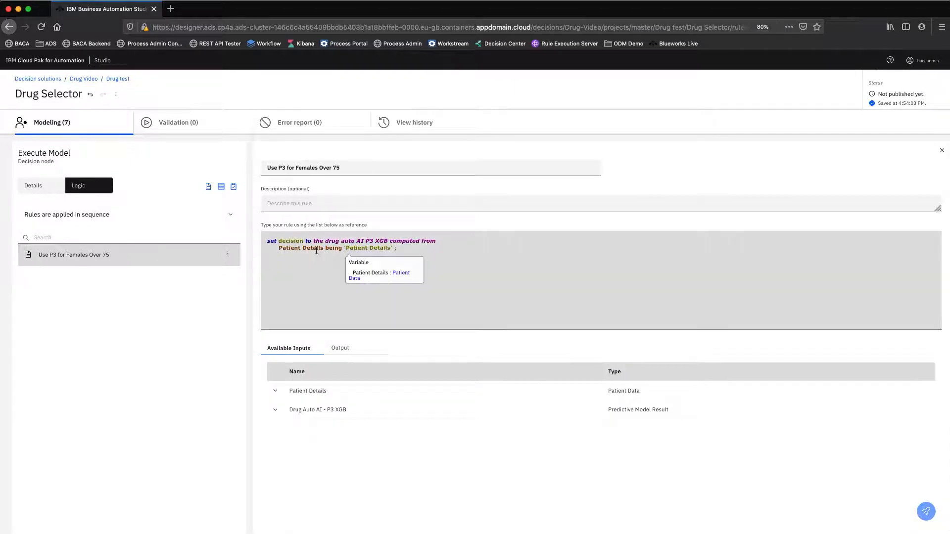
{"action": "left_click", "coordinate": [267, 241]}
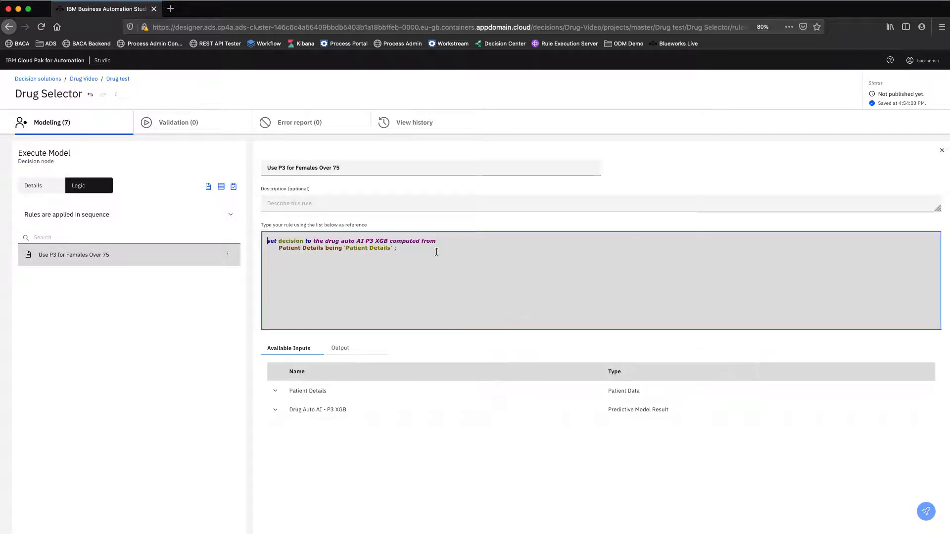
{"action": "key", "text": "Return"}
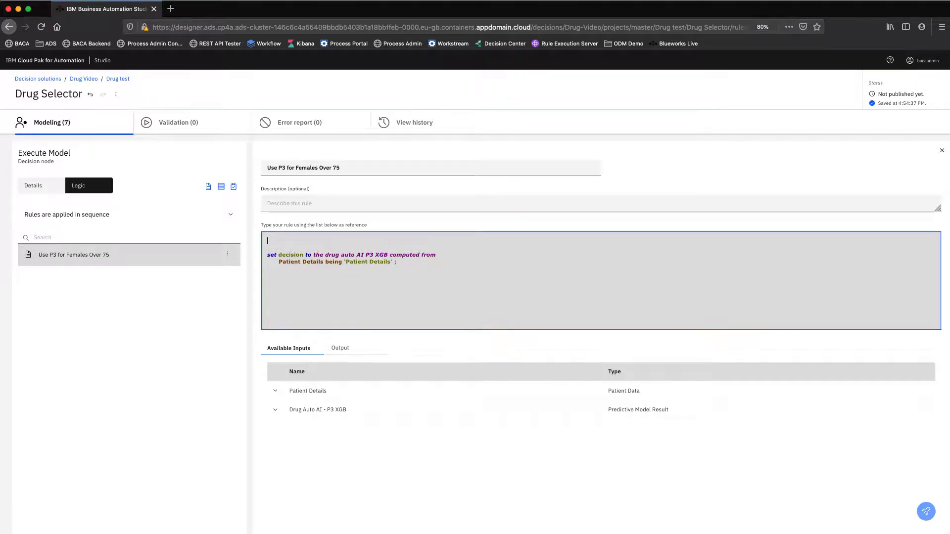
{"action": "type", "text": "if"}
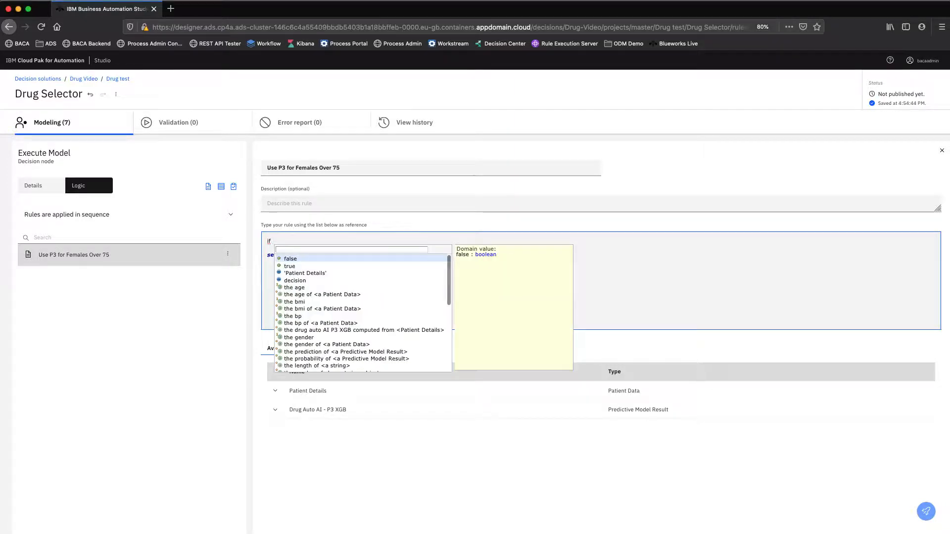
Write the first condition of the rule as the gender of 'Patient Details' is "F".
{"action": "key", "text": "Down"}
{"action": "key", "text": "Down"}
{"action": "key", "text": "Down"}
{"action": "key", "text": "Down"}
{"action": "key", "text": "Down"}
{"action": "key", "text": "Down"}
{"action": "key", "text": "Down"}
{"action": "key", "text": "Down"}
{"action": "key", "text": "Down"}
{"action": "key", "text": "Down"}
{"action": "key", "text": "Down"}
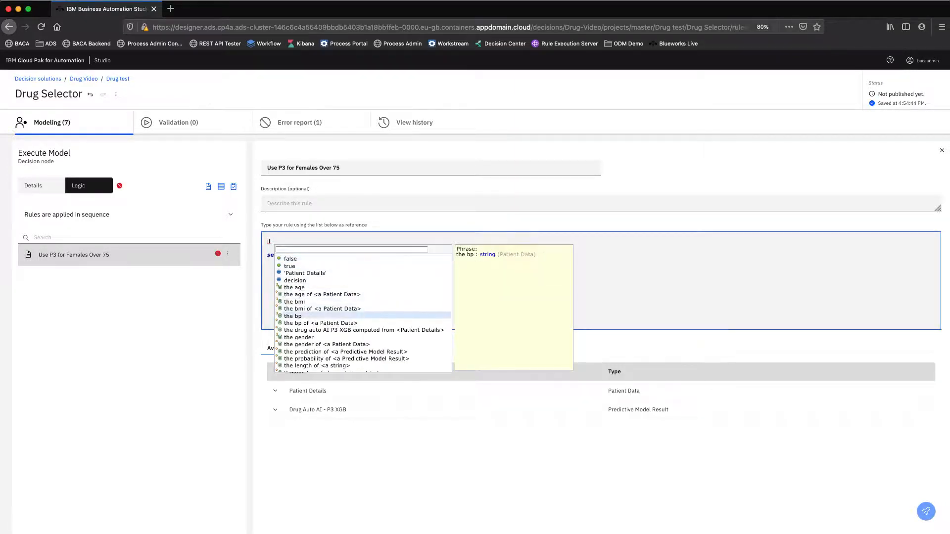
{"action": "key", "text": "Down"}
{"action": "key", "text": "Return"}
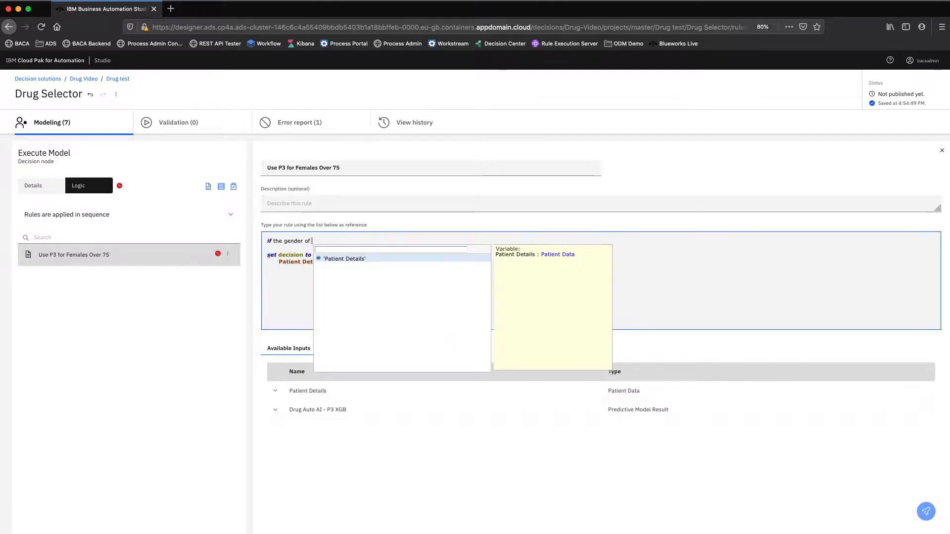
{"action": "key", "text": "Return"}
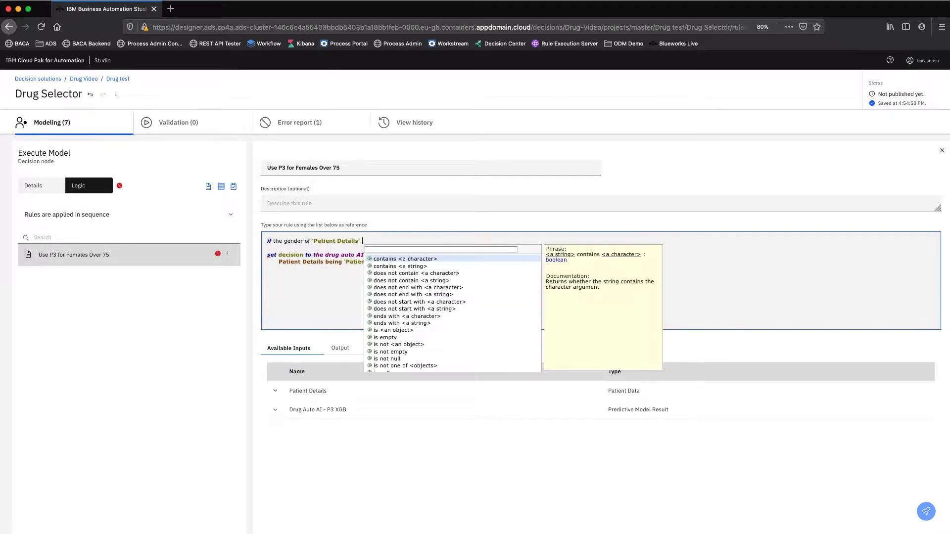
{"action": "type", "text": "is "}
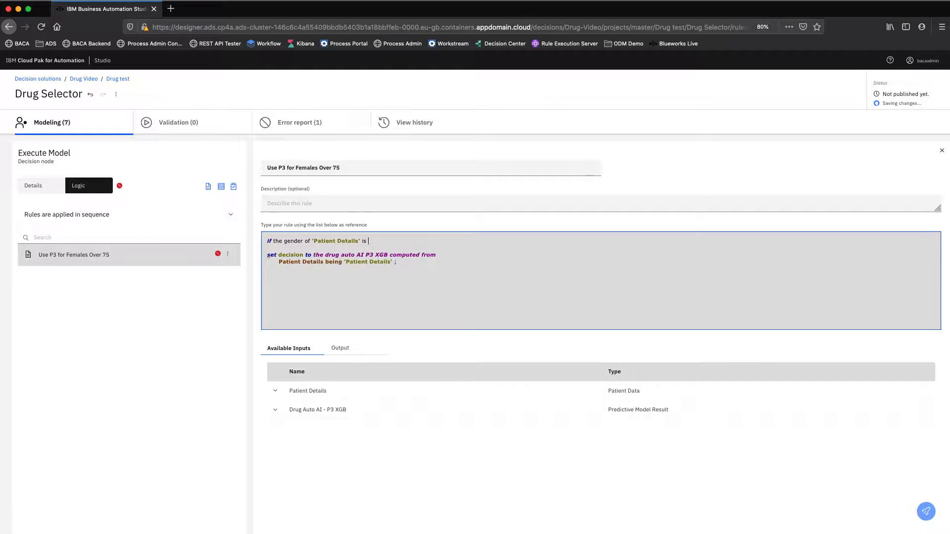
{"action": "type", "text": "\"F"}
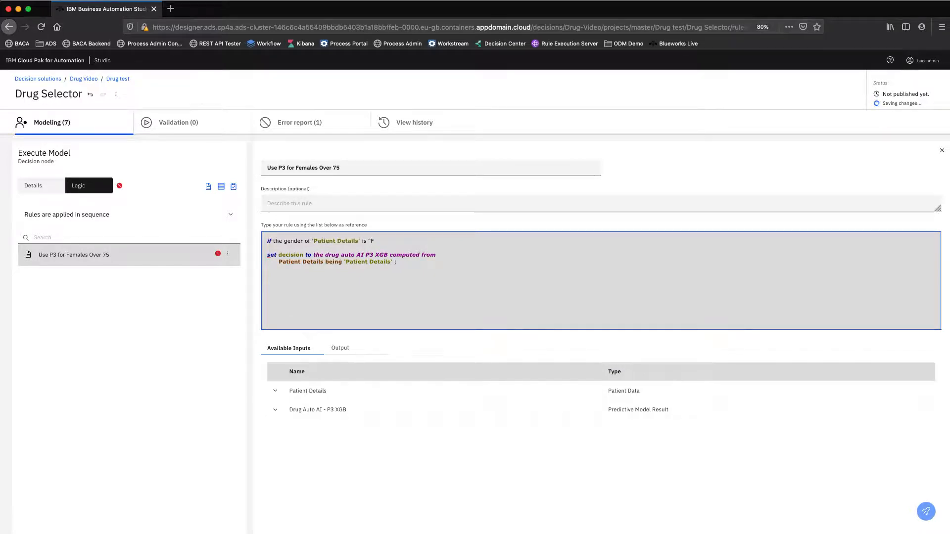
{"action": "type", "text": "\" a"}
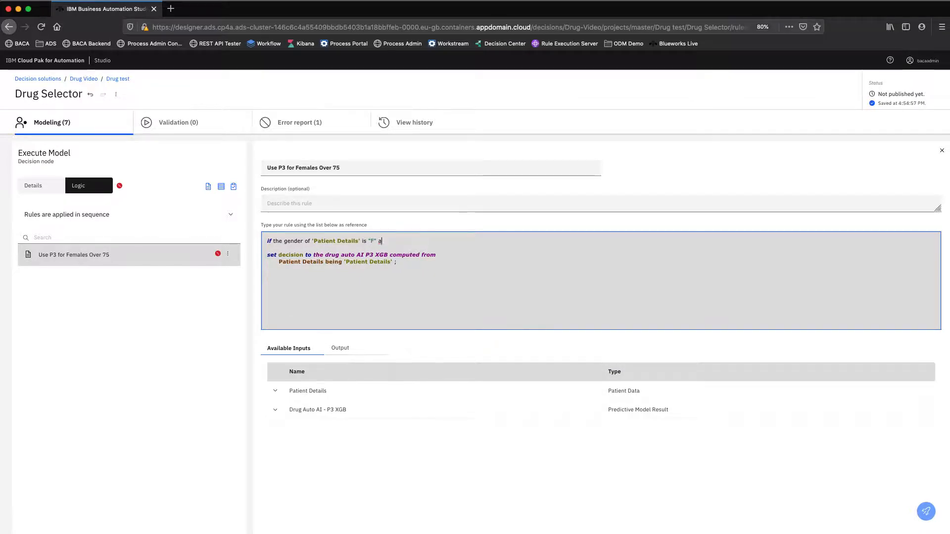
{"action": "type", "text": "nd"}
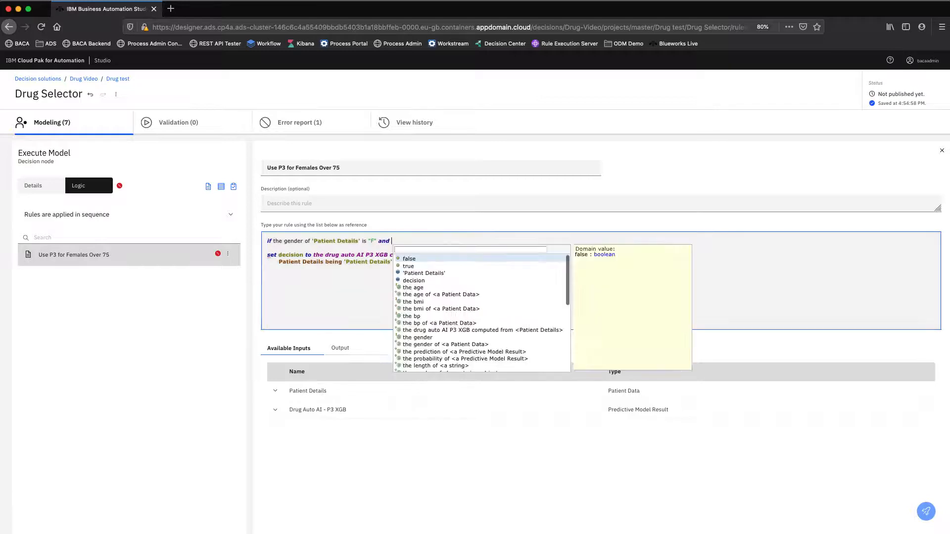
Extend the rule's condition with "and the age of 'Patient Details'".
{"action": "key", "text": "Down"}
{"action": "key", "text": "Down"}
{"action": "key", "text": "Down"}
{"action": "key", "text": "Down"}
{"action": "key", "text": "Down"}
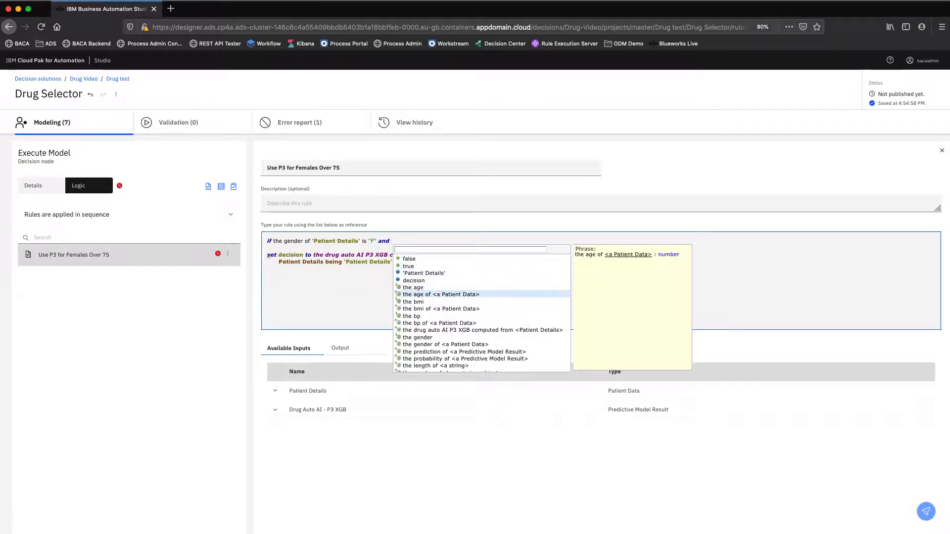
{"action": "key", "text": "Return"}
{"action": "key", "text": "Return"}
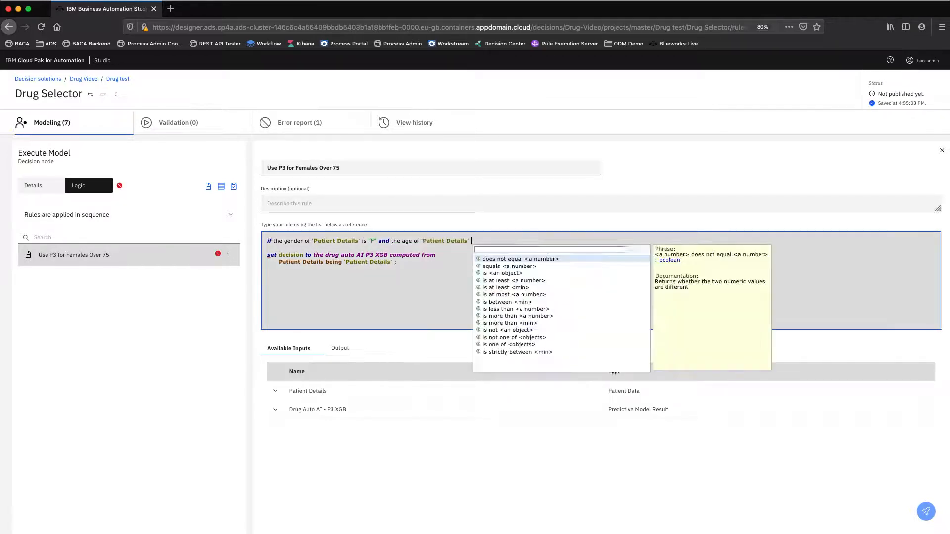
Complete the age condition with "is more than 75" and add "then" on the line below it.
{"action": "type", "text": "is"}
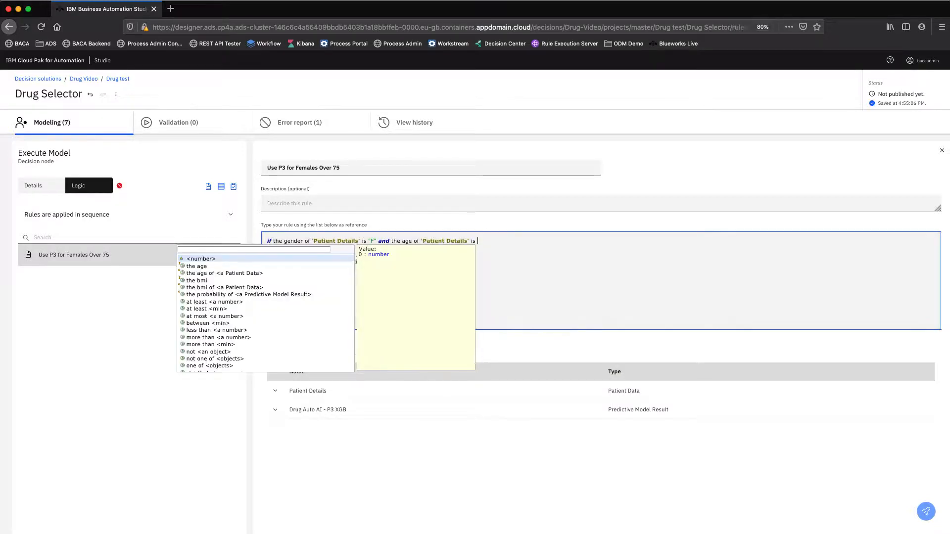
{"action": "key", "text": "Down"}
{"action": "key", "text": "Down"}
{"action": "key", "text": "Down"}
{"action": "key", "text": "Down"}
{"action": "key", "text": "Down"}
{"action": "key", "text": "Down"}
{"action": "key", "text": "Down"}
{"action": "key", "text": "Down"}
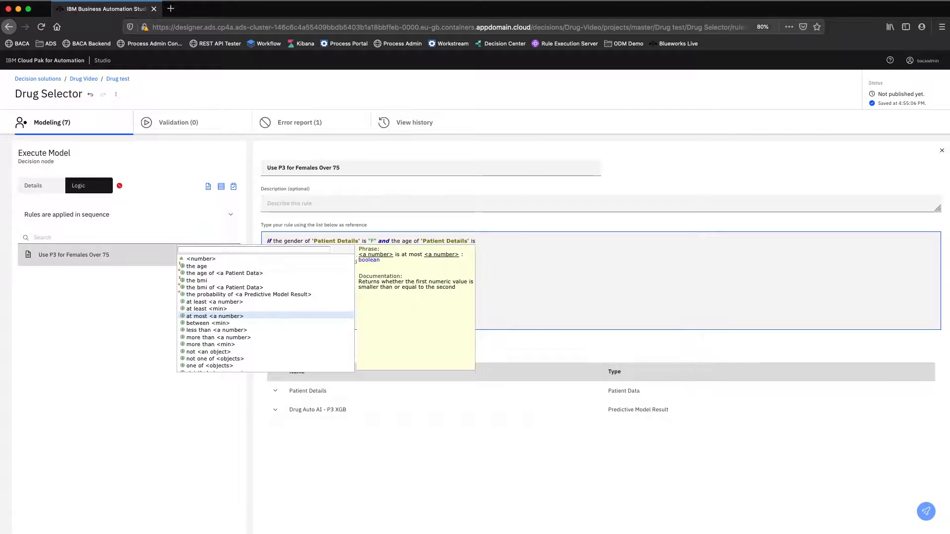
{"action": "key", "text": "Down"}
{"action": "key", "text": "Down"}
{"action": "key", "text": "Down"}
{"action": "key", "text": "Return"}
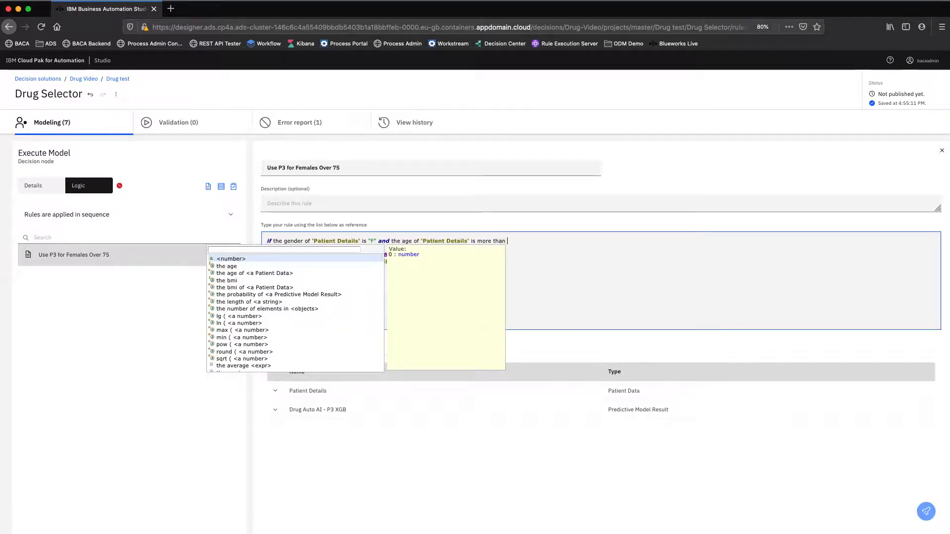
{"action": "type", "text": "75"}
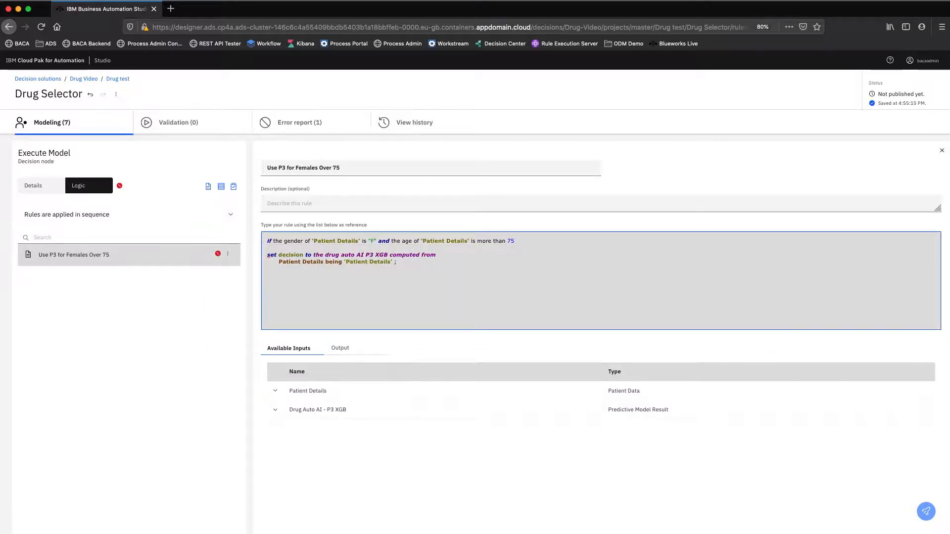
{"action": "key", "text": "Return"}
{"action": "type", "text": "then"}
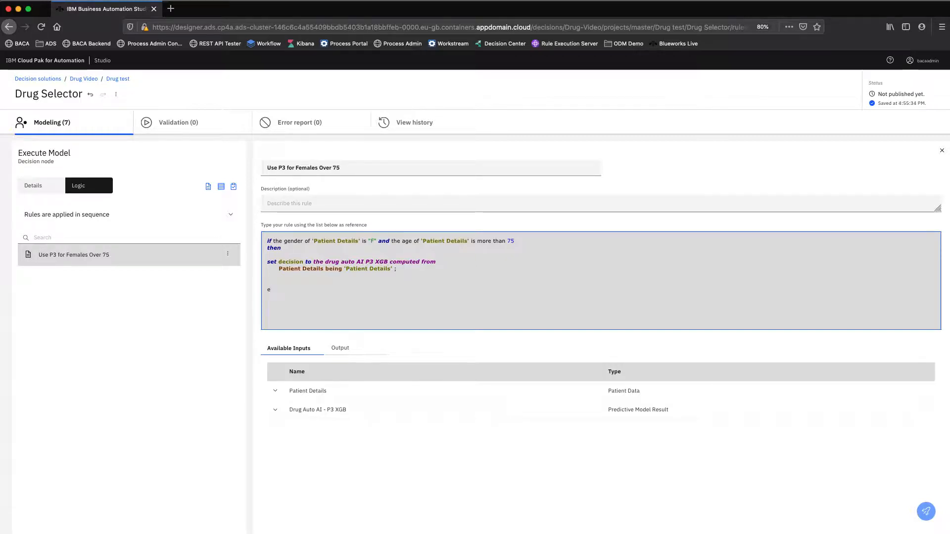
Start an "else" branch in the rule with the phrase "set the prediction of decision".
{"action": "type", "text": "lse"}
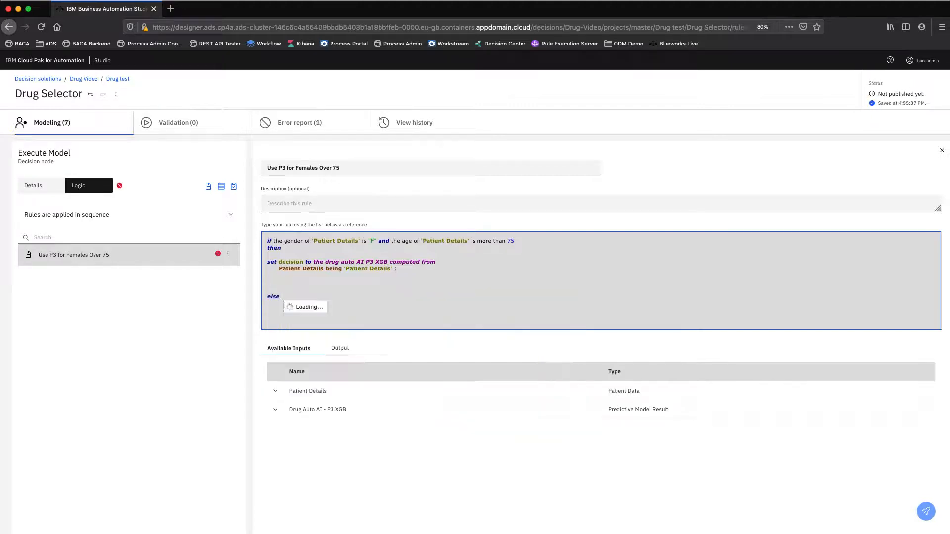
{"action": "key", "text": "Down"}
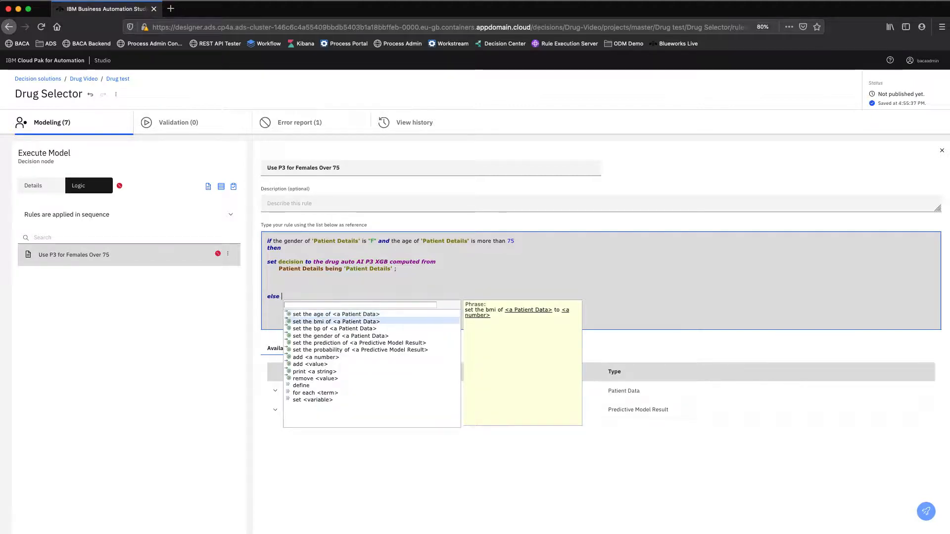
{"action": "key", "text": "Down"}
{"action": "key", "text": "Down"}
{"action": "key", "text": "Down"}
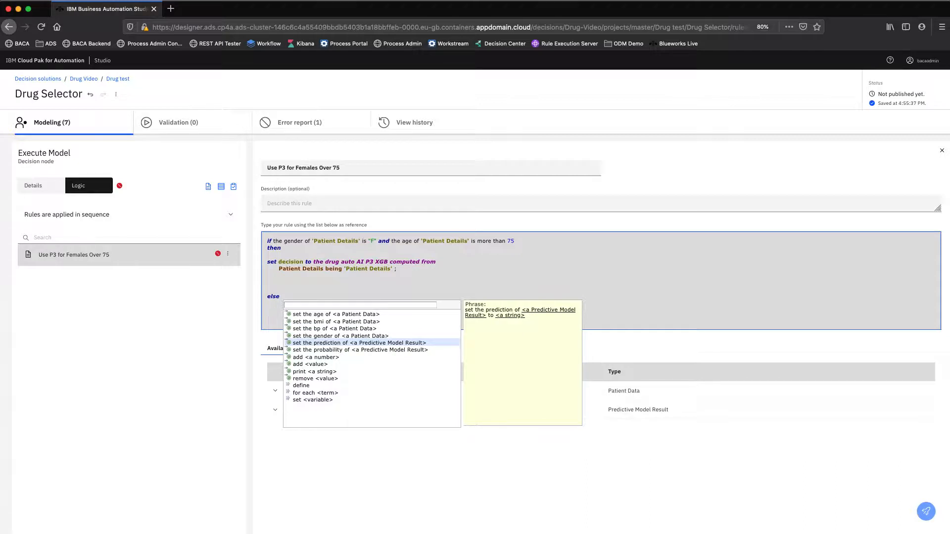
{"action": "key", "text": "Return"}
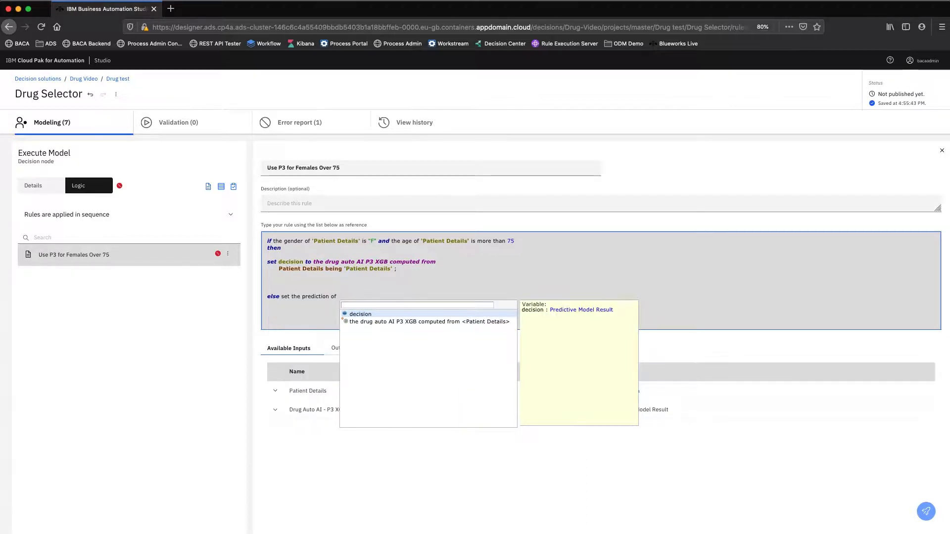
{"action": "key", "text": "Return"}
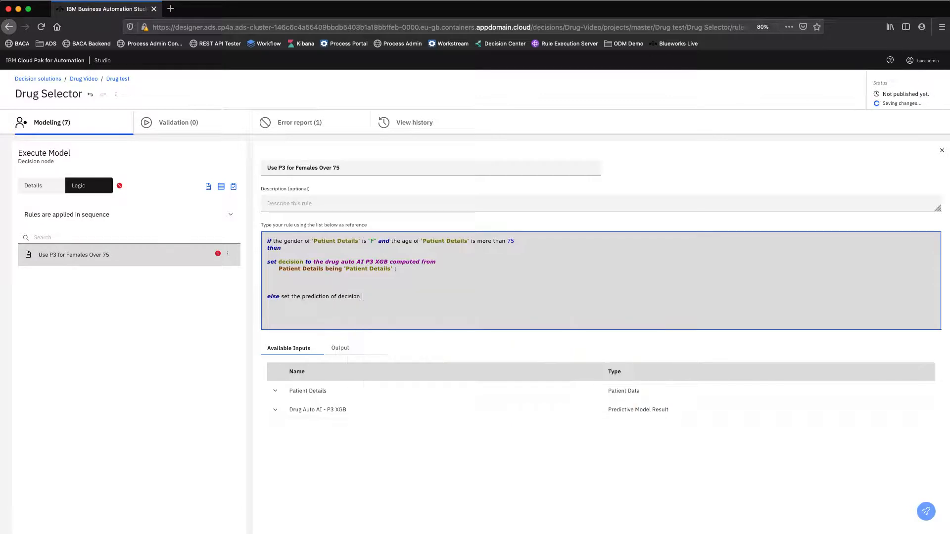
Complete the else statement so the prediction of decision is set to "Z", ending it with a semicolon.
{"action": "key", "text": "Escape"}
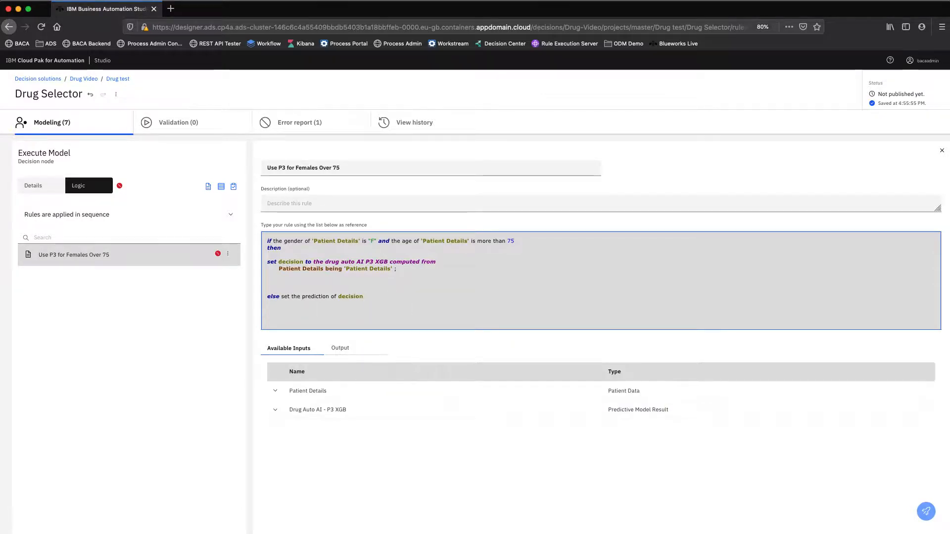
{"action": "key", "text": "ctrl+space"}
{"action": "key", "text": "Return"}
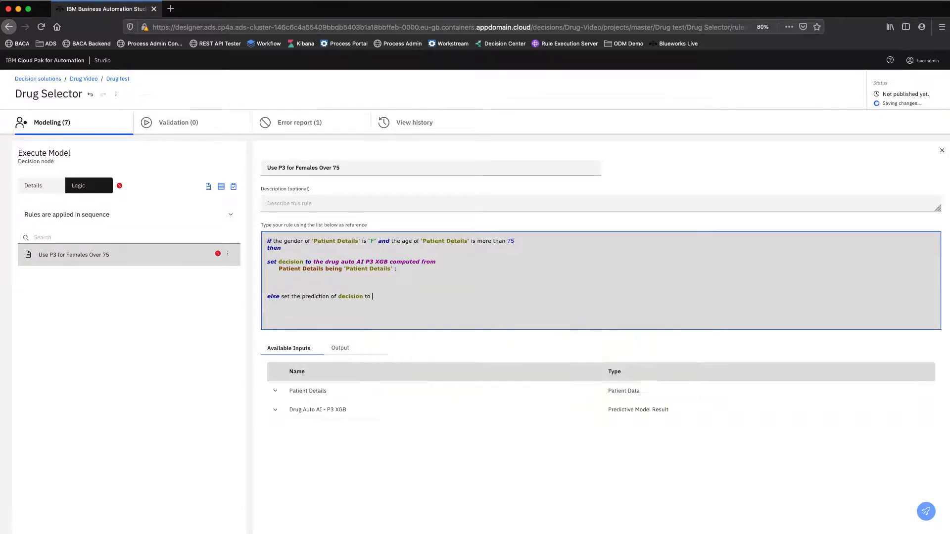
{"action": "key", "text": "Return"}
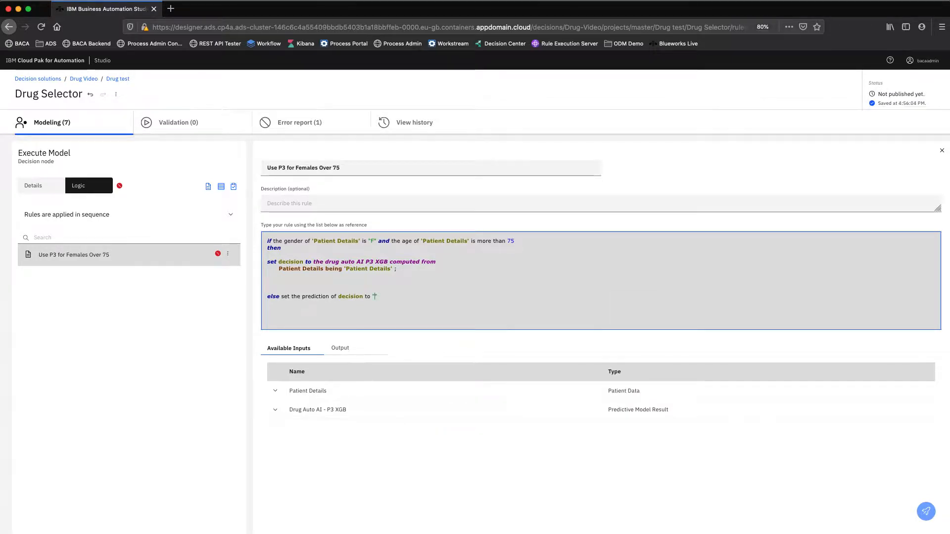
{"action": "type", "text": "Z"}
{"action": "key", "text": "Right"}
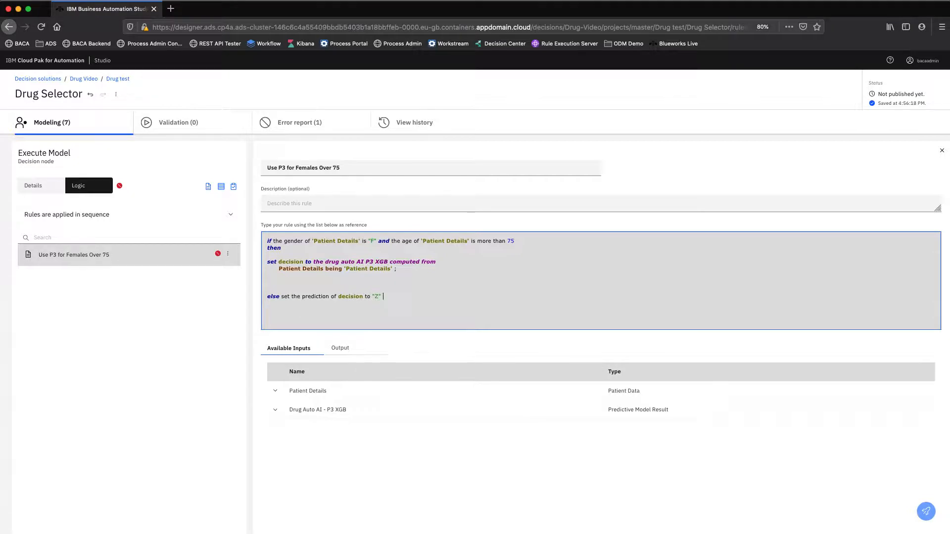
{"action": "key", "text": "ctrl+space"}
{"action": "key", "text": "Return"}
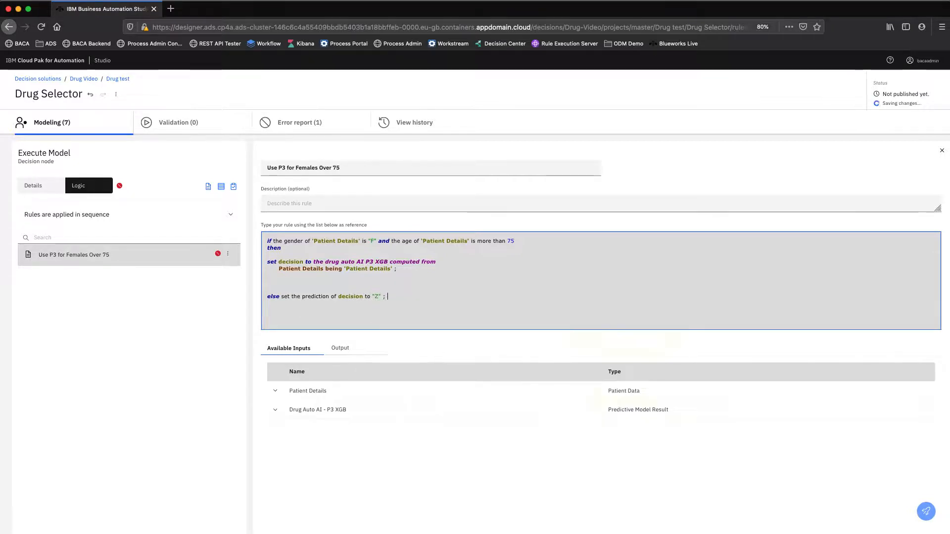
Add a second else statement that sets the probability of decision to 0, ended with a semicolon.
{"action": "key", "text": "Down"}
{"action": "key", "text": "Down"}
{"action": "key", "text": "Down"}
{"action": "key", "text": "Down"}
{"action": "key", "text": "Down"}
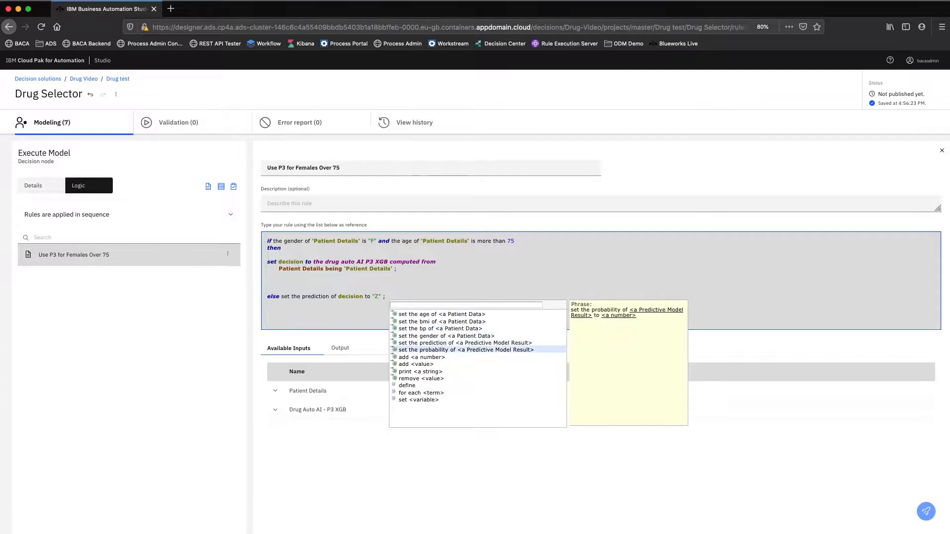
{"action": "key", "text": "Return"}
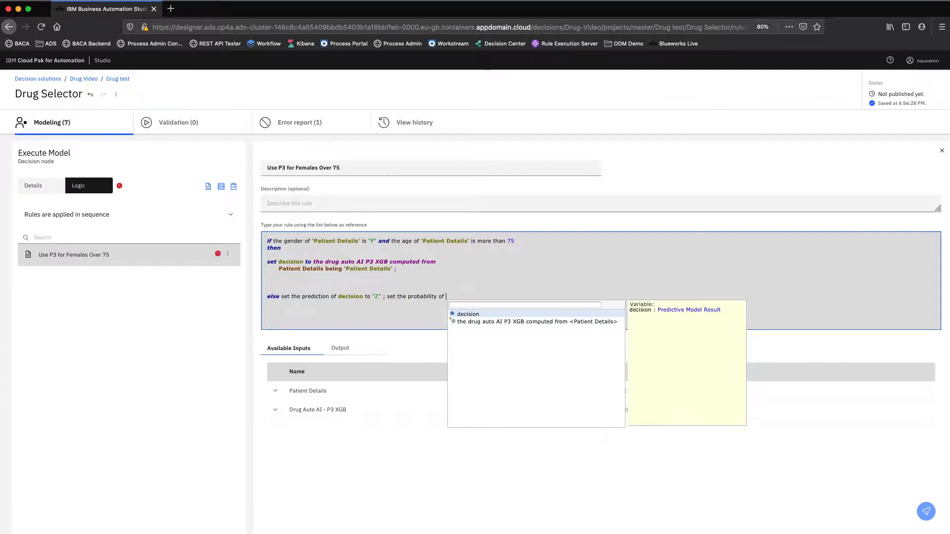
{"action": "key", "text": "Return"}
Put the probability statement on its own line, remove the extra blank lines above "else", and close the rule.
{"action": "key", "text": "Return"}
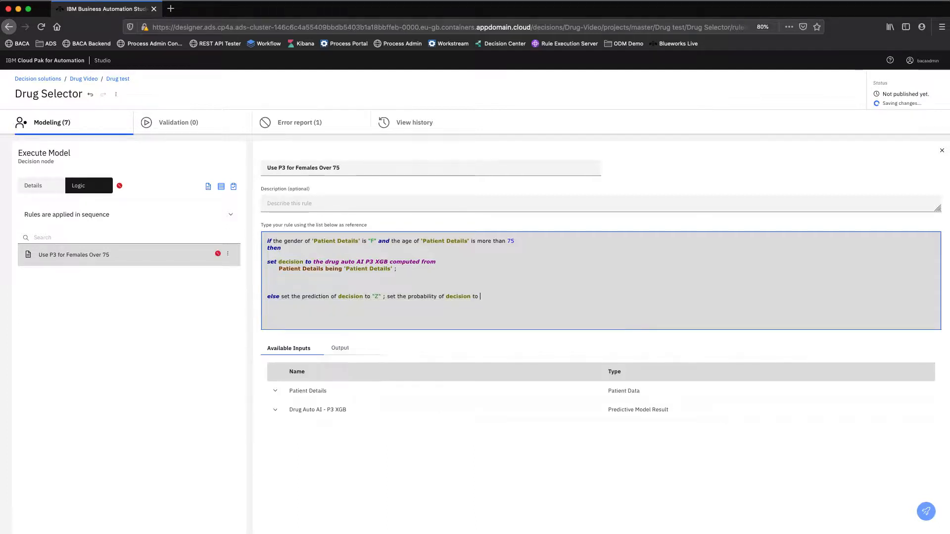
{"action": "type", "text": "0;"}
{"action": "left_click", "coordinate": [386, 297]}
{"action": "key", "text": "Return"}
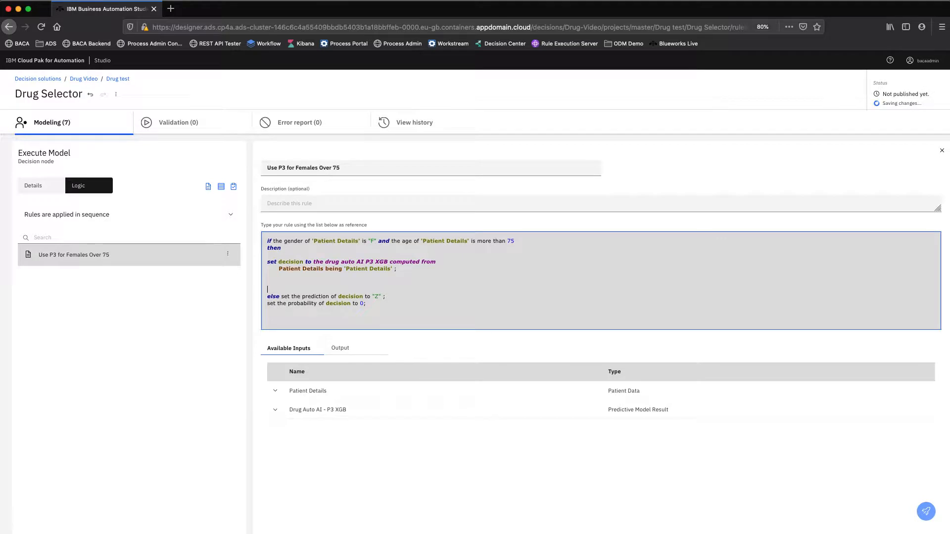
{"action": "key", "text": "BackSpace"}
{"action": "key", "text": "BackSpace"}
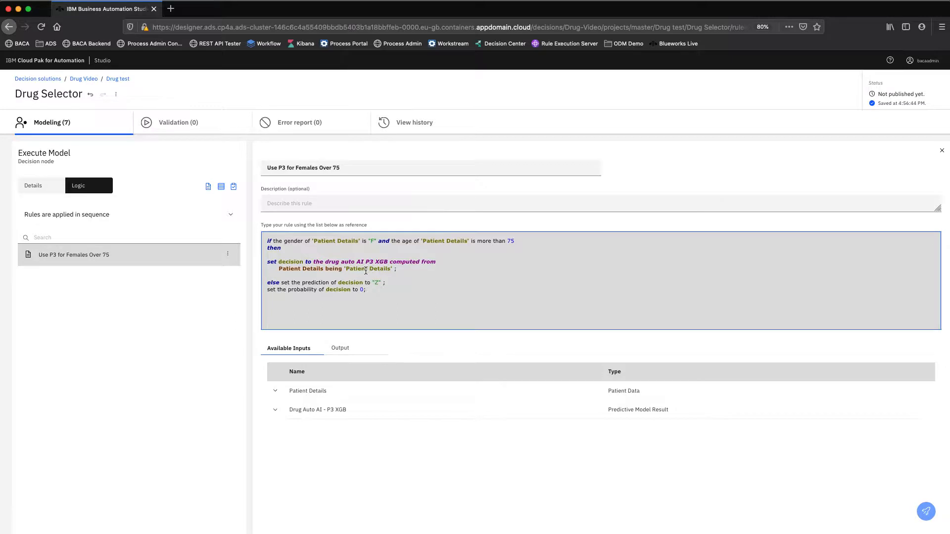
{"action": "mouse_move", "coordinate": [366, 270]}
{"action": "left_click", "coordinate": [377, 292]}
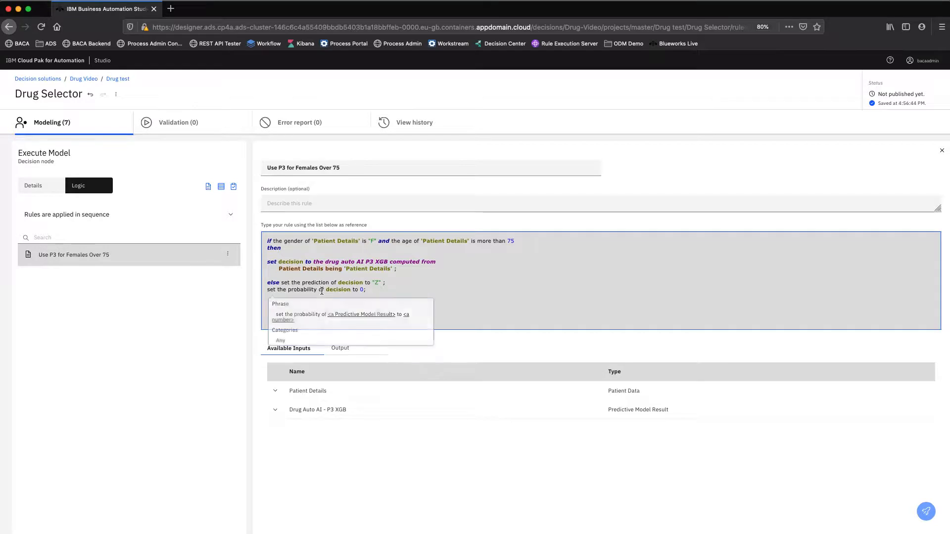
{"action": "left_click", "coordinate": [941, 152]}
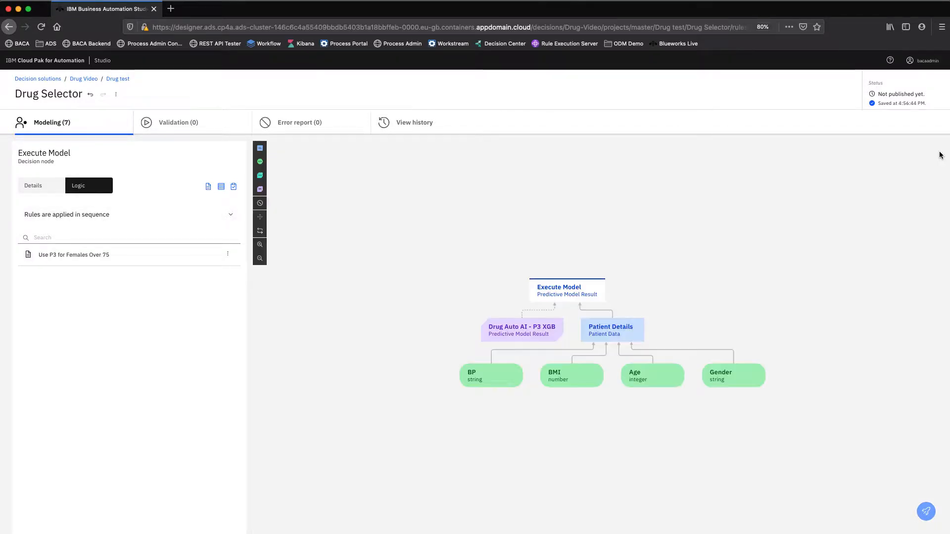
Add a decision node named "Drug Type" to the diagram and connect the Execute Model node to it.
{"action": "left_click", "coordinate": [260, 148]}
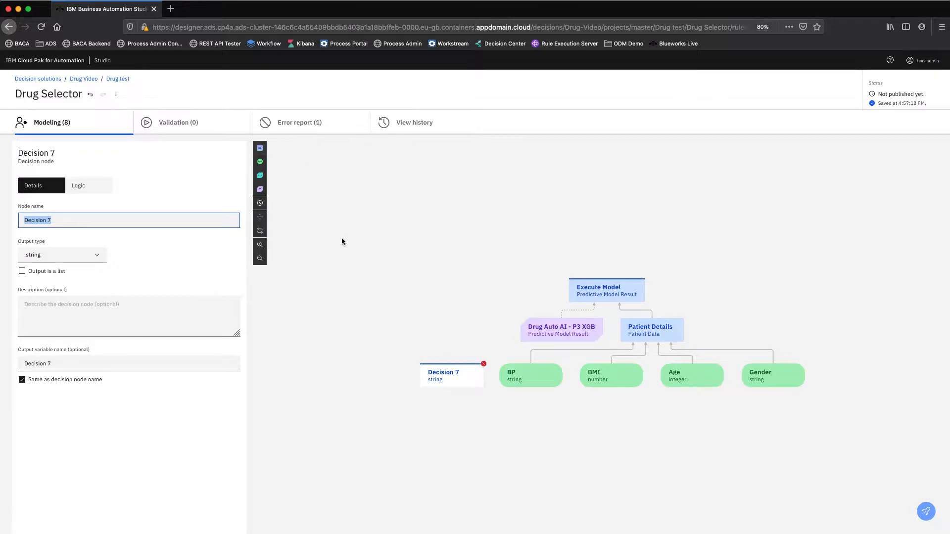
{"action": "left_click", "coordinate": [454, 376]}
{"action": "triple_click", "coordinate": [59, 221]}
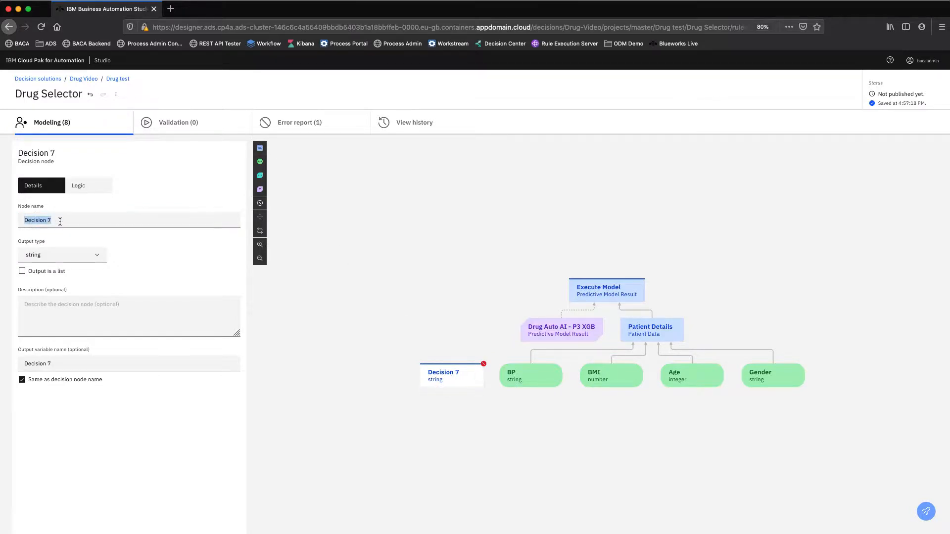
{"action": "key", "text": "Left"}
{"action": "type", "text": "Drug Type"}
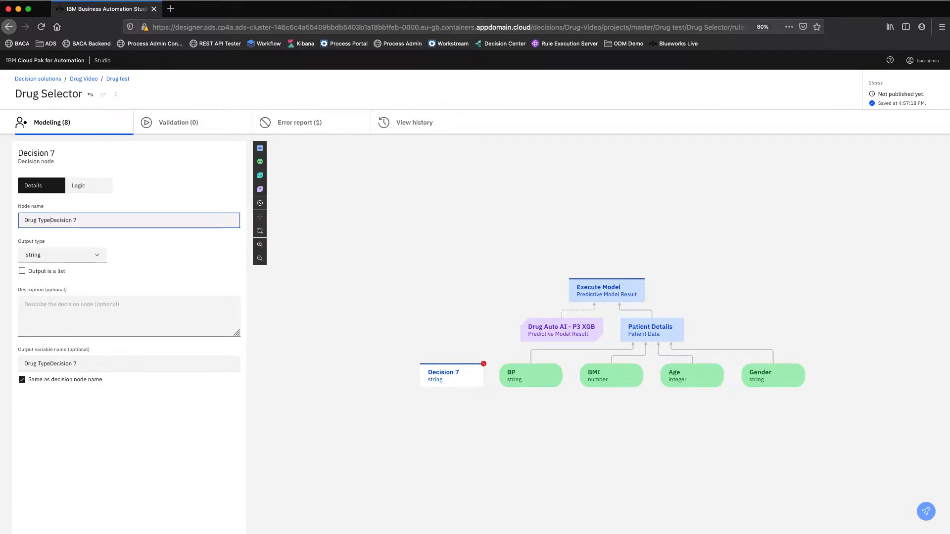
{"action": "key", "text": "Delete"}
{"action": "key", "text": "Delete"}
{"action": "key", "text": "Delete"}
{"action": "key", "text": "Delete"}
{"action": "key", "text": "Delete"}
{"action": "key", "text": "Delete"}
{"action": "key", "text": "Delete"}
{"action": "key", "text": "Delete"}
{"action": "key", "text": "Delete"}
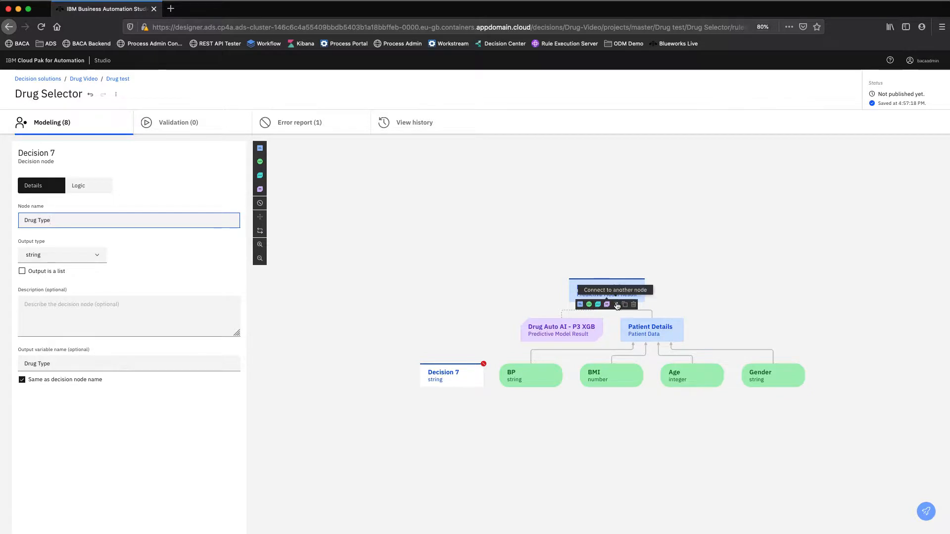
{"action": "left_click_drag", "start_coordinate": [616, 304], "coordinate": [456, 378]}
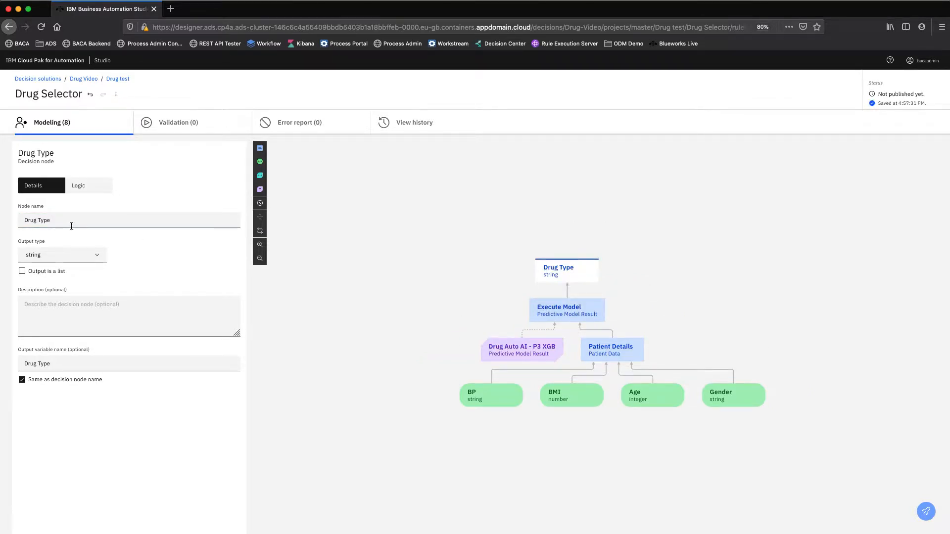
Create a business rule named "Map Output" in the Drug Type node's logic without selecting any criteria.
{"action": "left_click", "coordinate": [86, 191]}
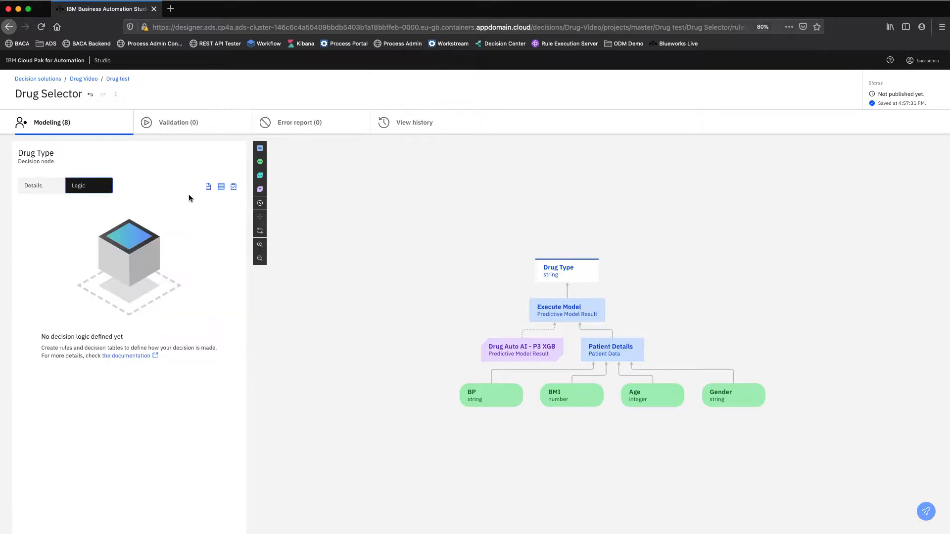
{"action": "left_click", "coordinate": [208, 187]}
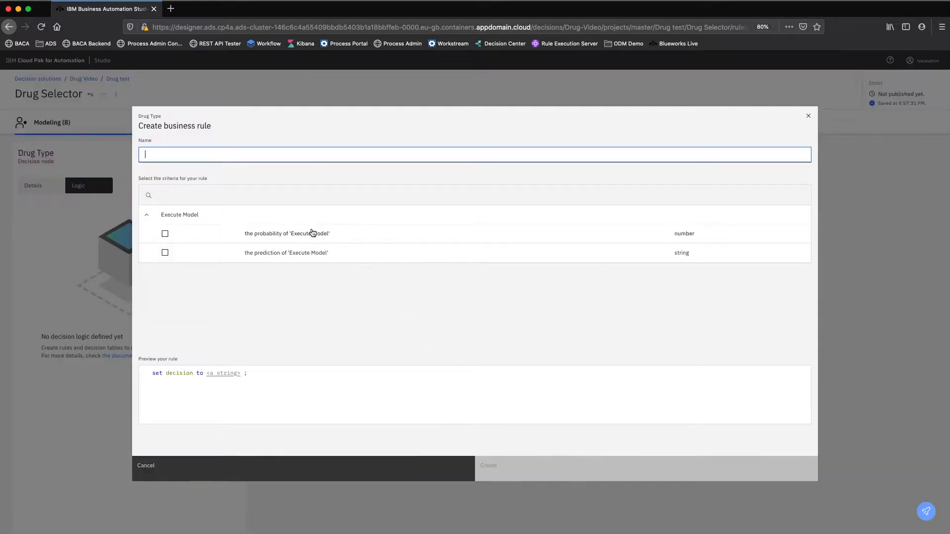
{"action": "type", "text": "Map O"}
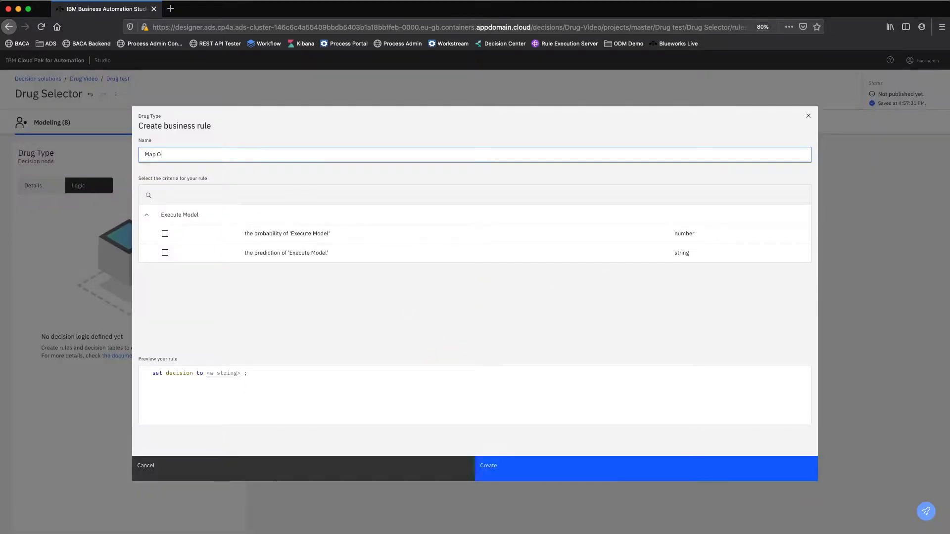
{"action": "type", "text": "utput"}
{"action": "left_click", "coordinate": [504, 458]}
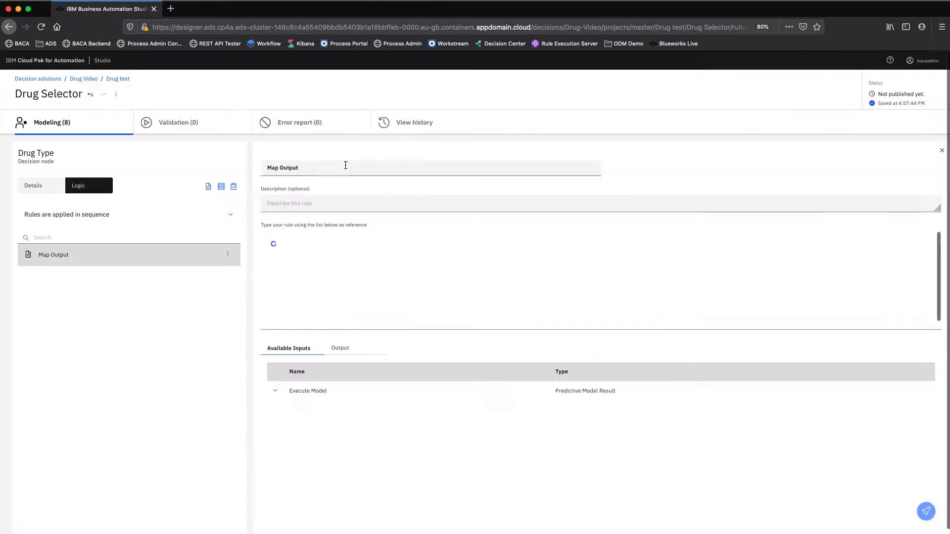
Have the Map Output rule set decision to the prediction of 'Execute Model', and close the rule.
{"action": "left_click", "coordinate": [329, 242]}
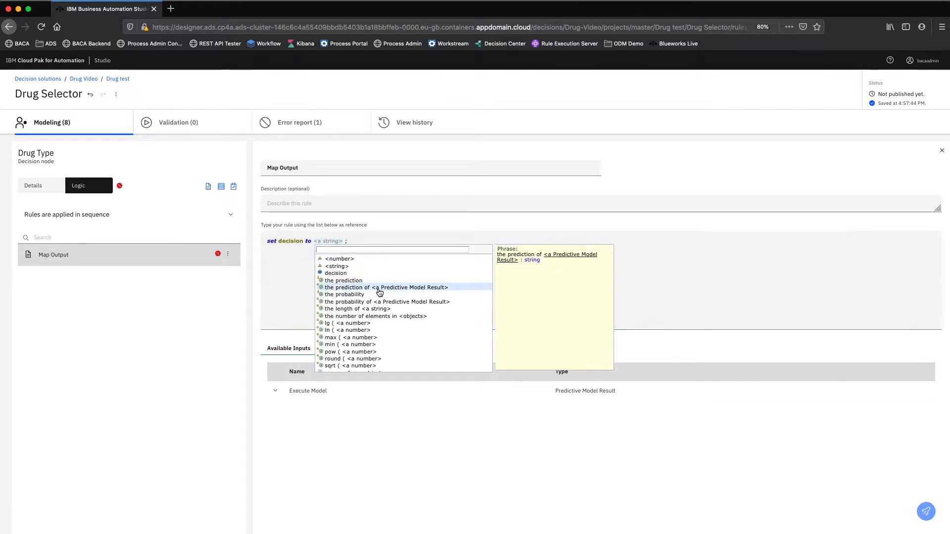
{"action": "left_click", "coordinate": [377, 288]}
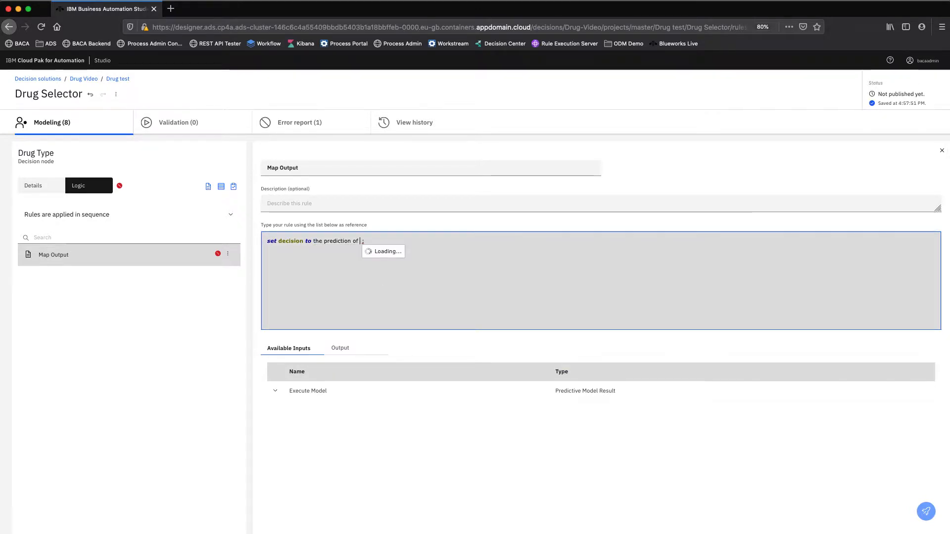
{"action": "left_click", "coordinate": [389, 259]}
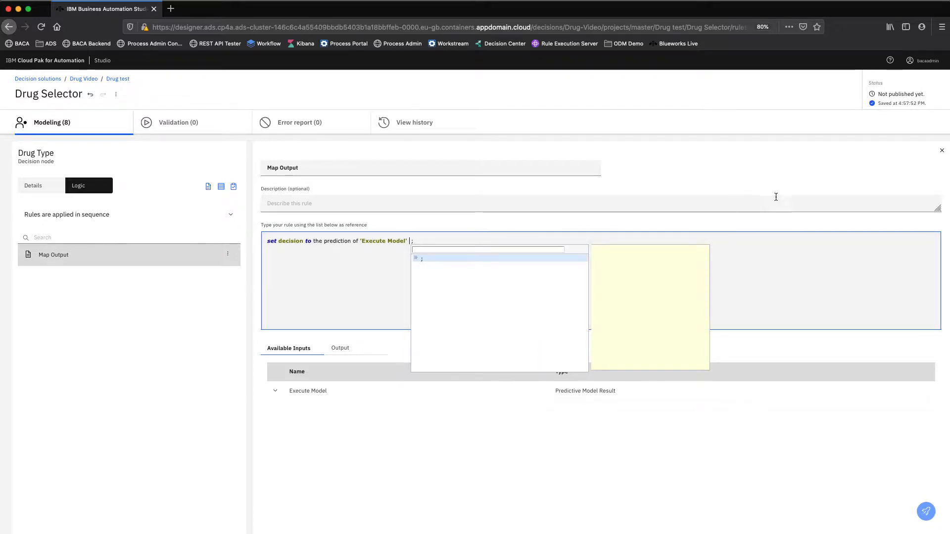
{"action": "left_click", "coordinate": [943, 151]}
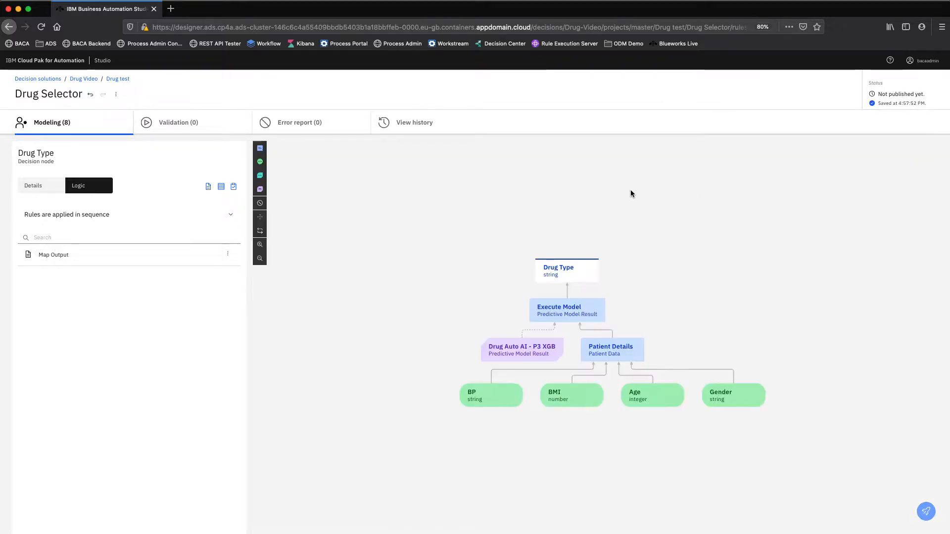
Check the Execute Model node's logic, and add a test dataset for validating the decision model.
{"action": "left_click", "coordinate": [563, 310]}
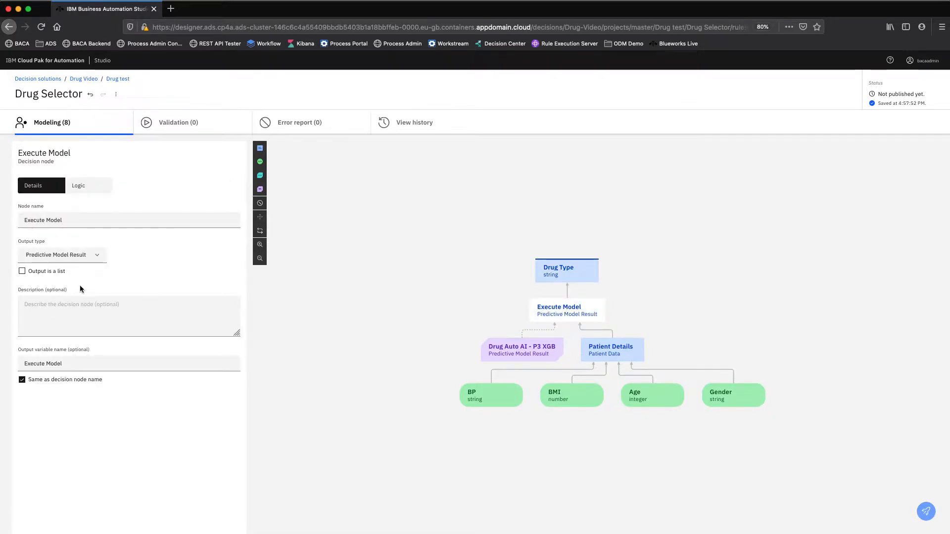
{"action": "left_click", "coordinate": [87, 186]}
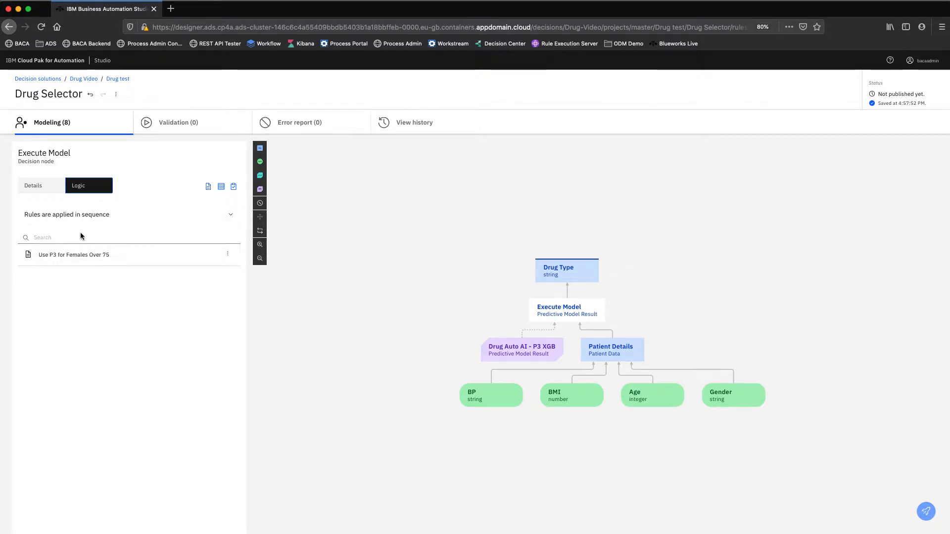
{"action": "left_click", "coordinate": [175, 127]}
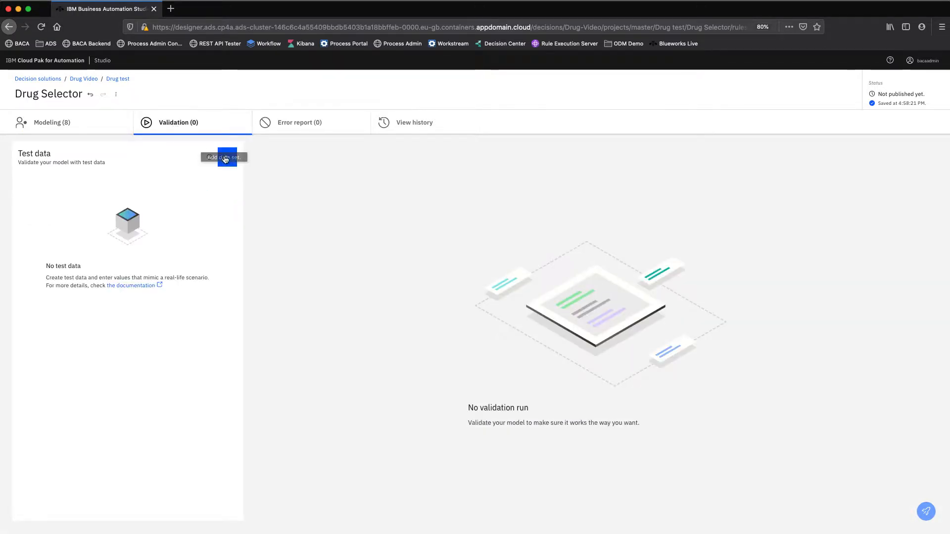
{"action": "left_click", "coordinate": [227, 157]}
{"action": "left_click", "coordinate": [66, 178]}
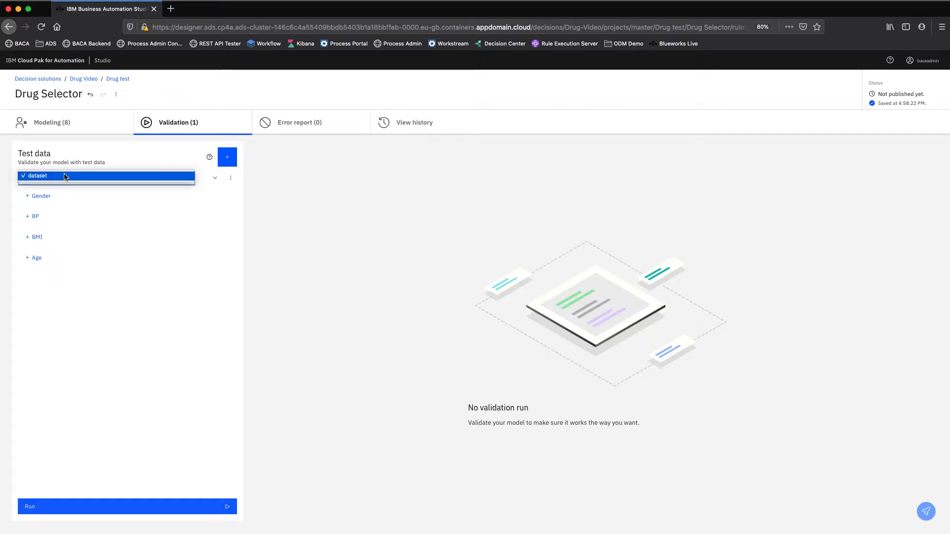
Add Gender and BP values to the test dataset, with Gender F and BP L.
{"action": "left_click", "coordinate": [48, 197]}
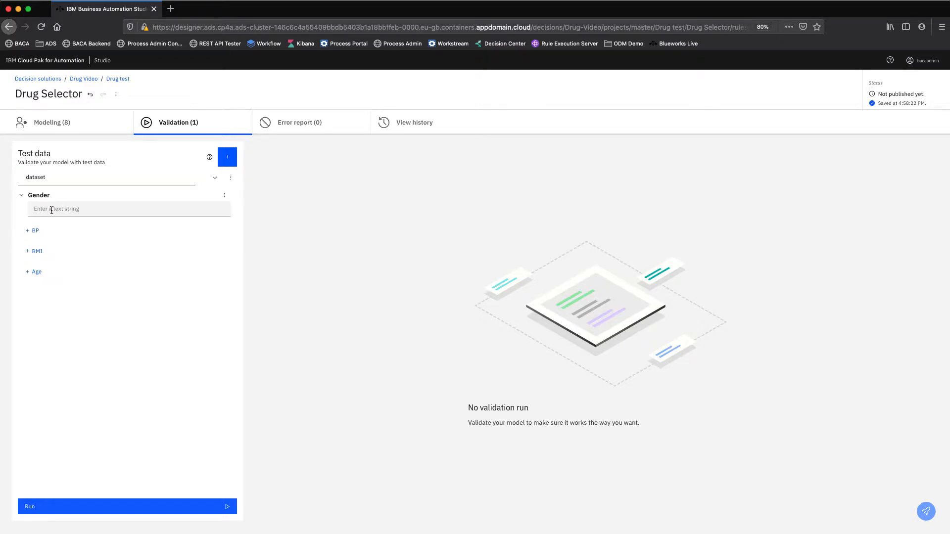
{"action": "type", "text": "F"}
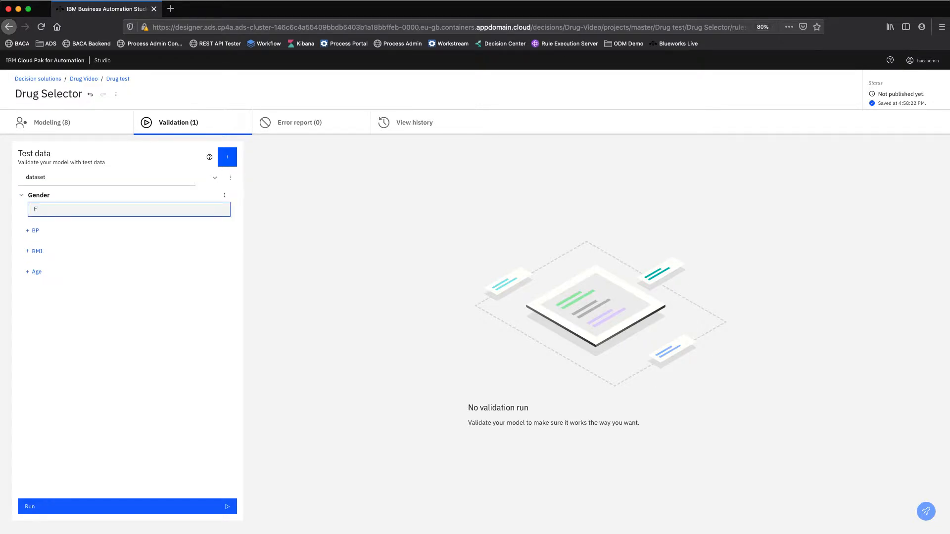
{"action": "left_click", "coordinate": [45, 232]}
{"action": "left_click", "coordinate": [57, 242]}
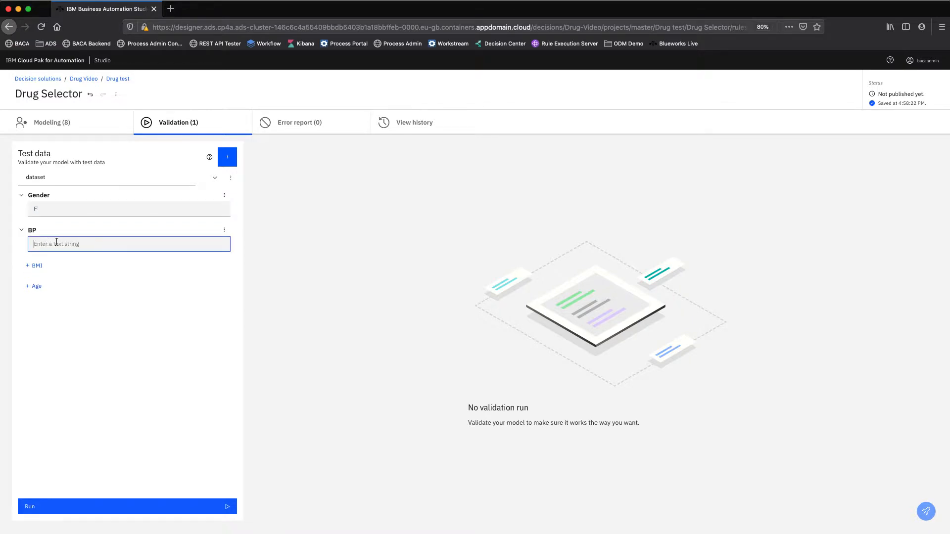
{"action": "type", "text": "L"}
Add BMI 25 and Age 77 to the test dataset, and run the validation.
{"action": "left_click", "coordinate": [47, 265]}
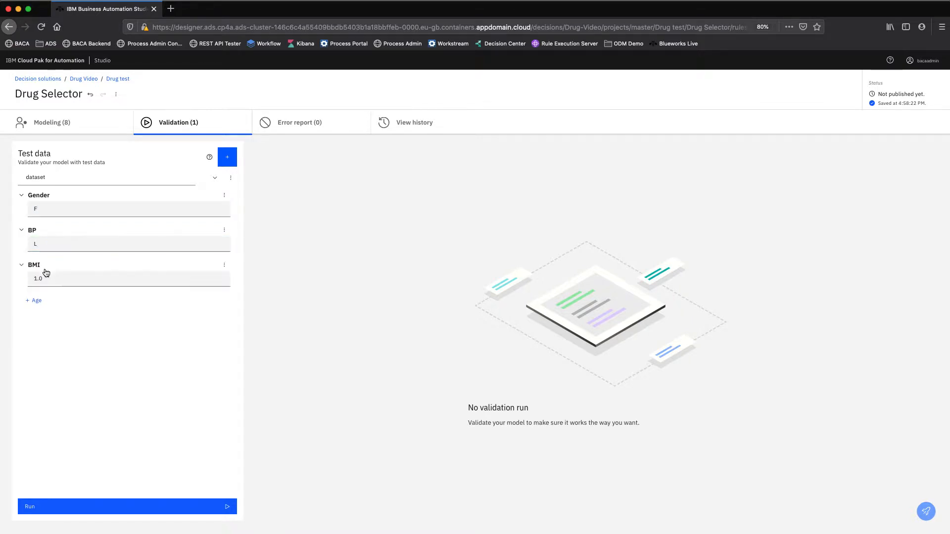
{"action": "left_click", "coordinate": [50, 277]}
{"action": "type", "text": "1.0"}
{"action": "left_click_drag", "start_coordinate": [50, 277], "coordinate": [26, 278]}
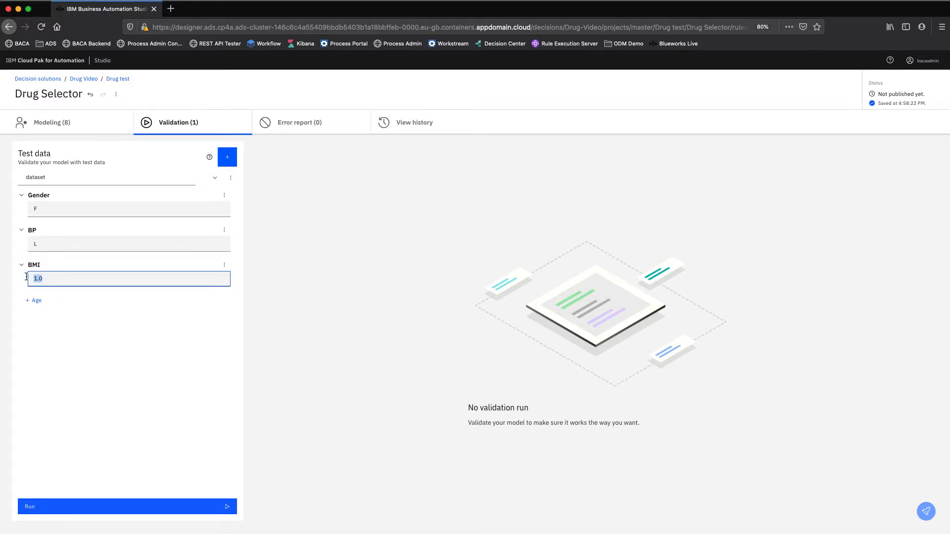
{"action": "type", "text": "25"}
{"action": "left_click", "coordinate": [37, 301]}
{"action": "left_click_drag", "start_coordinate": [53, 314], "coordinate": [17, 314]}
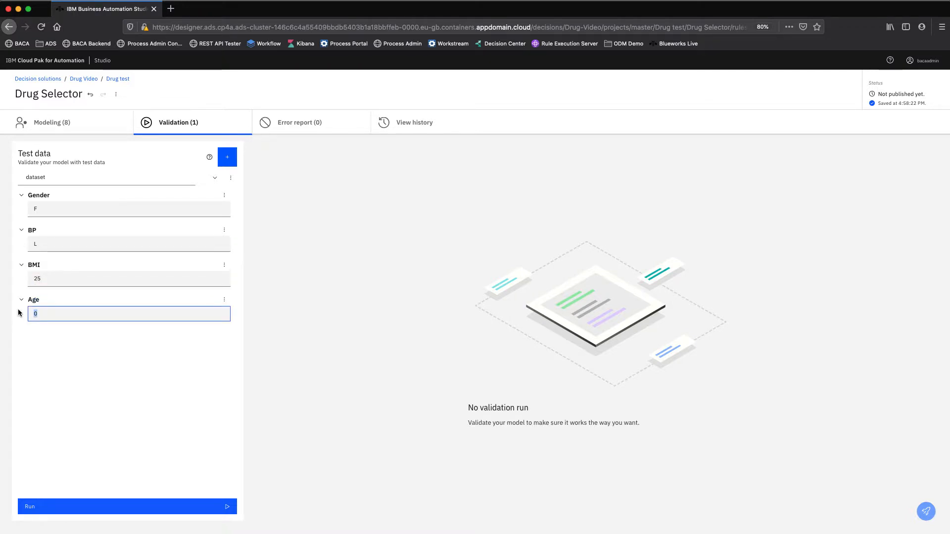
{"action": "type", "text": "77"}
{"action": "left_click", "coordinate": [99, 507]}
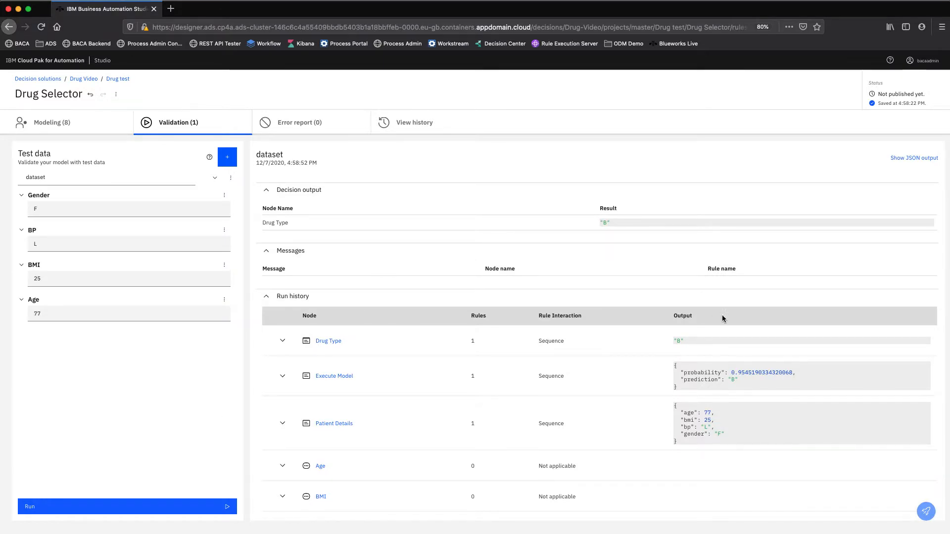
Examine the run history, the rules triggered in the Execute Model node, and how its prediction compares with the Drug Type output.
{"action": "scroll", "coordinate": [670, 380], "scroll_direction": "down", "scroll_amount": 3}
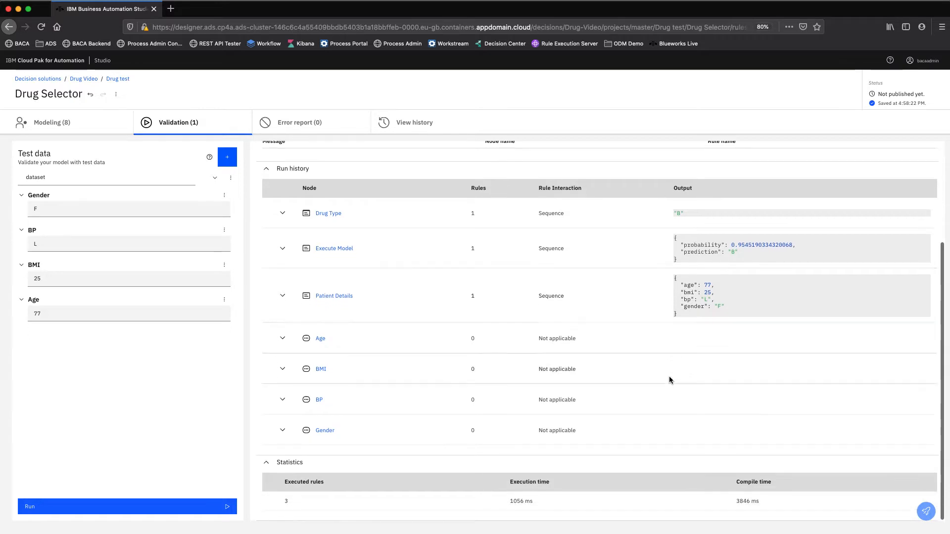
{"action": "scroll", "coordinate": [669, 380], "scroll_direction": "up", "scroll_amount": 1}
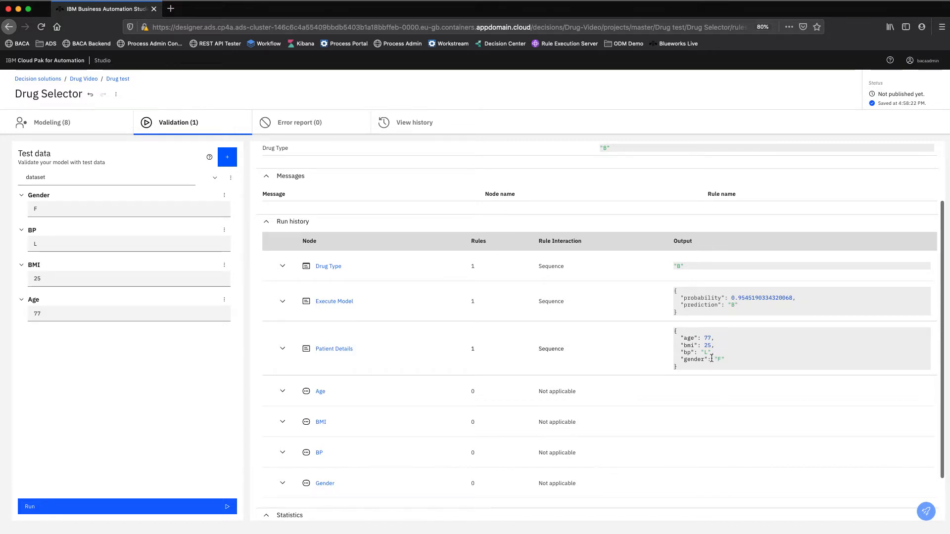
{"action": "scroll", "coordinate": [711, 358], "scroll_direction": "up", "scroll_amount": 3}
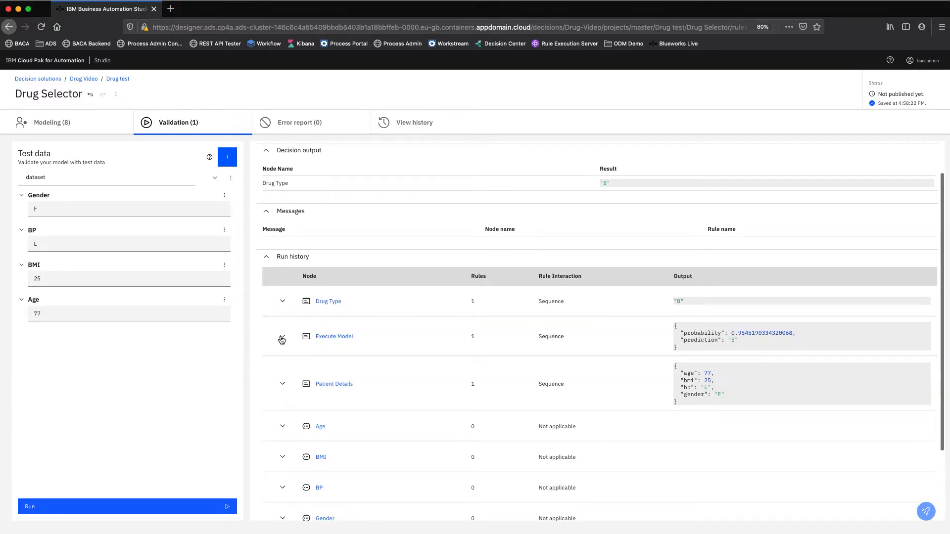
{"action": "left_click", "coordinate": [282, 338]}
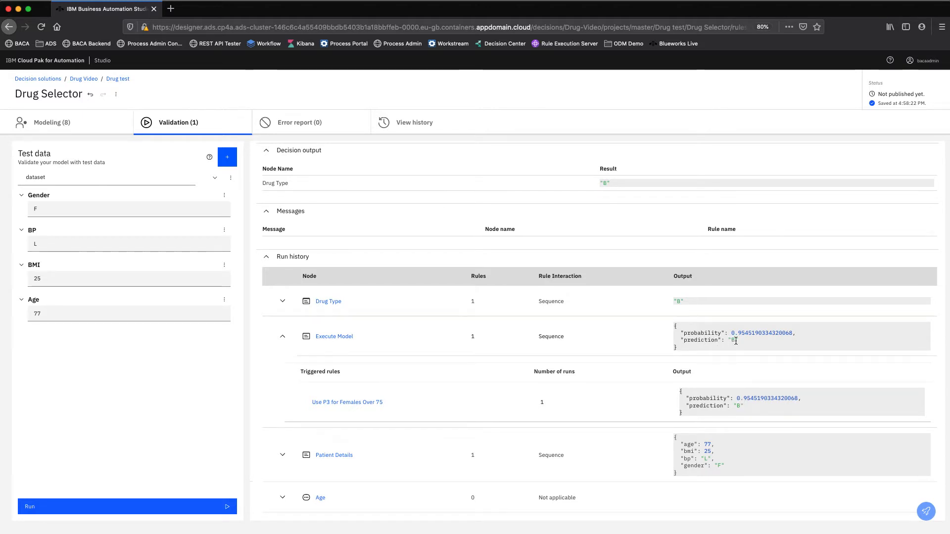
{"action": "double_click", "coordinate": [734, 341]}
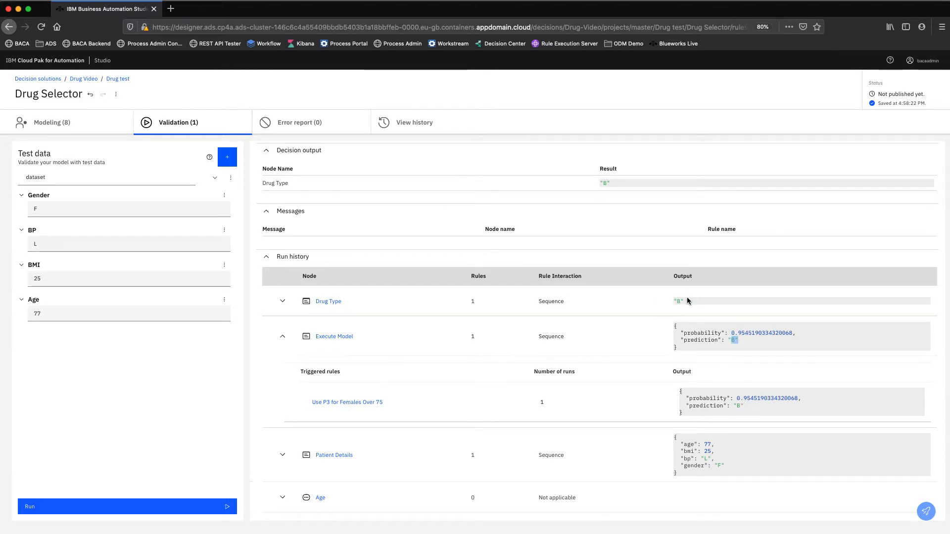
{"action": "left_click_drag", "start_coordinate": [689, 303], "coordinate": [673, 303]}
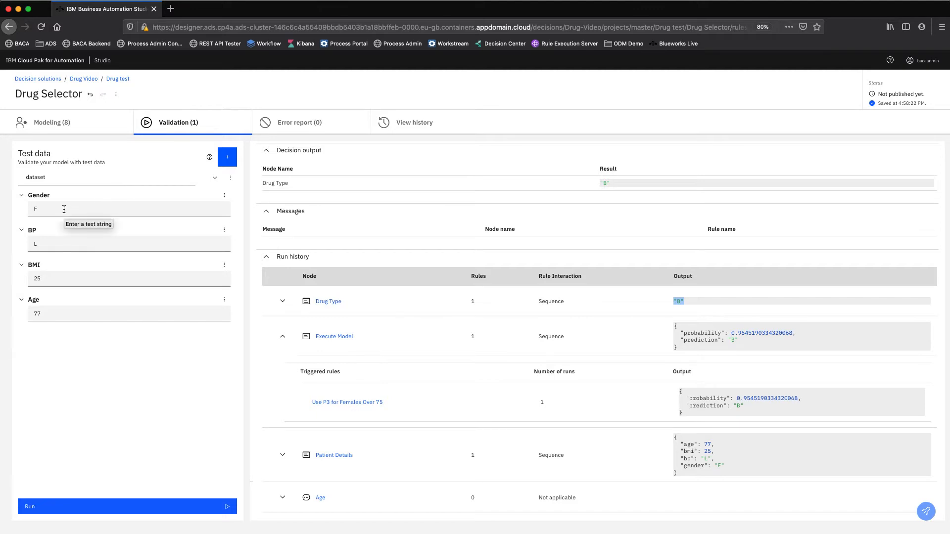
Change the test dataset's Gender to M and run the validation again.
{"action": "left_click", "coordinate": [66, 209]}
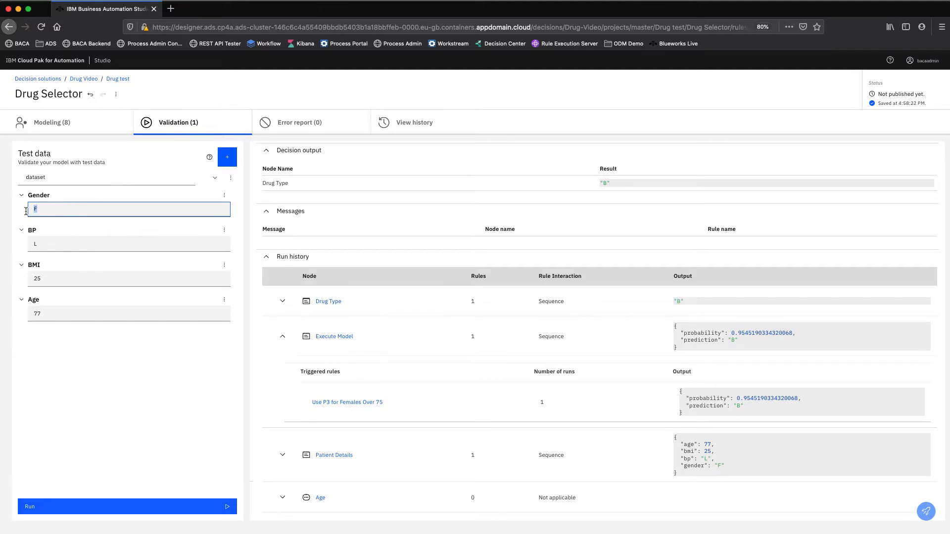
{"action": "type", "text": "M"}
{"action": "left_click", "coordinate": [211, 510]}
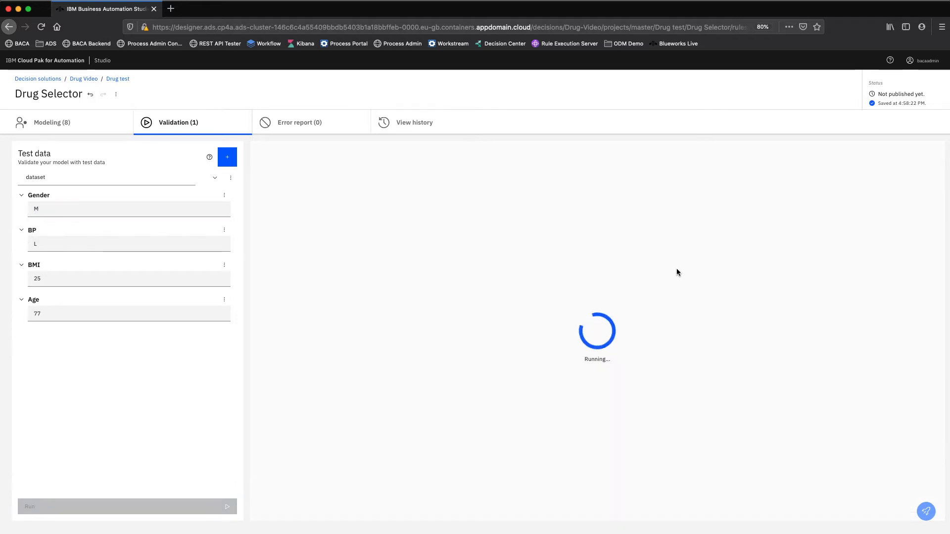